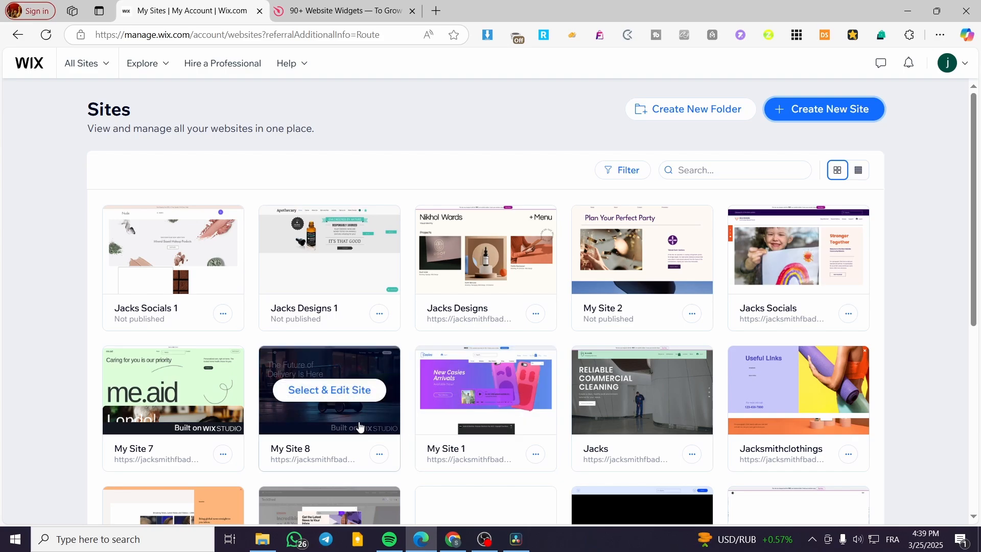
right_click(825, 112)
left_click(851, 121)
left_click(327, 11)
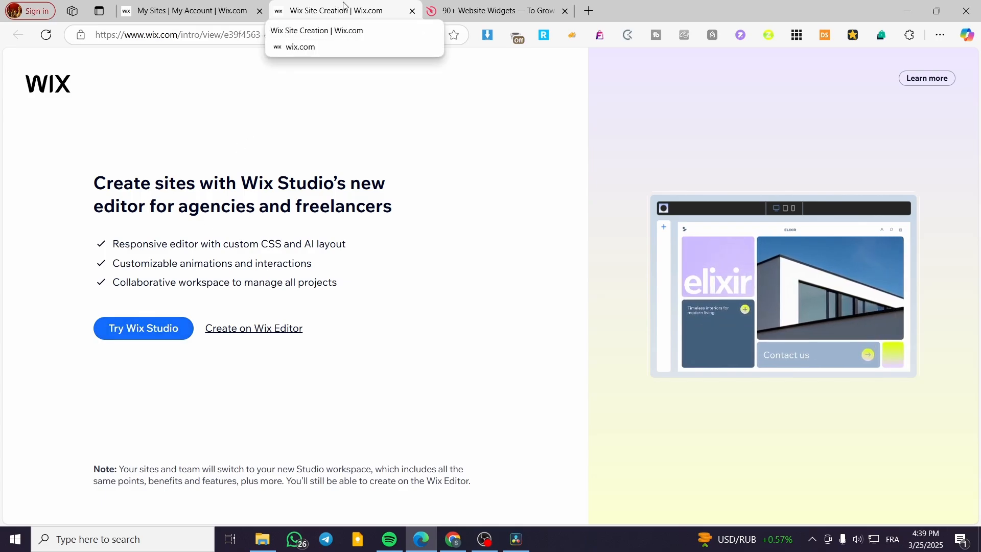
left_click(412, 11)
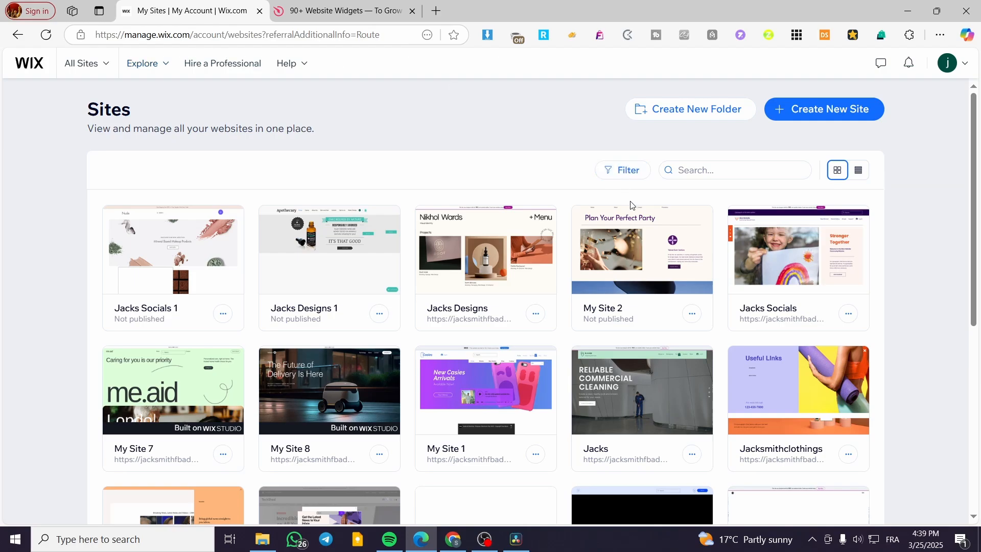
Open My Site 7 in the Wix Studio editor with the full page canvas in view.
mouse_move(658, 221)
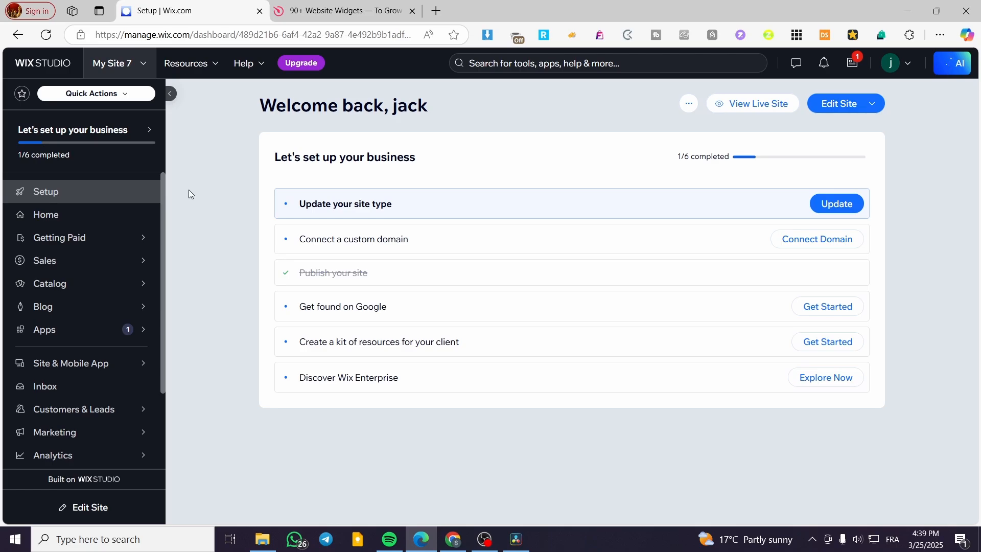
left_click(844, 104)
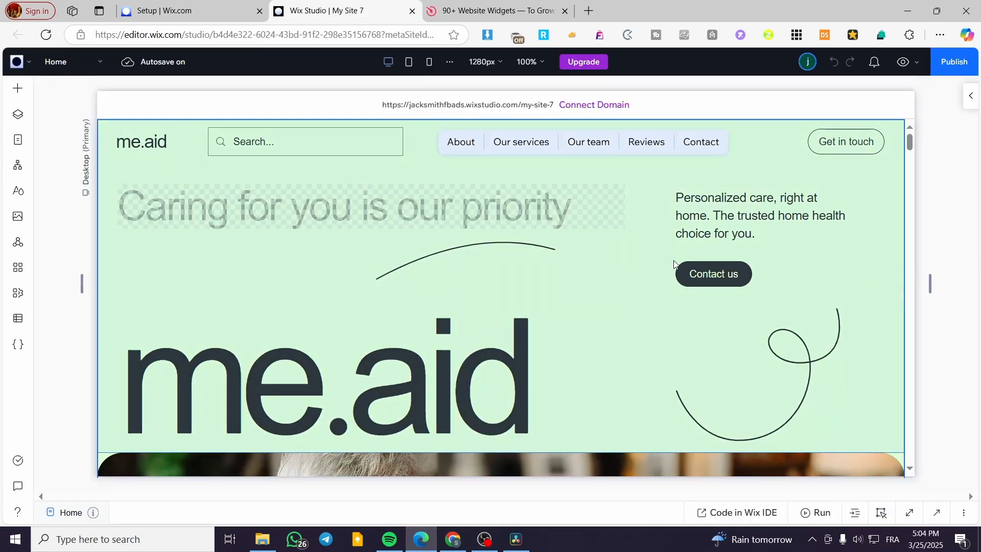
scroll(605, 284, "down", 5)
scroll(584, 305, "up", 5)
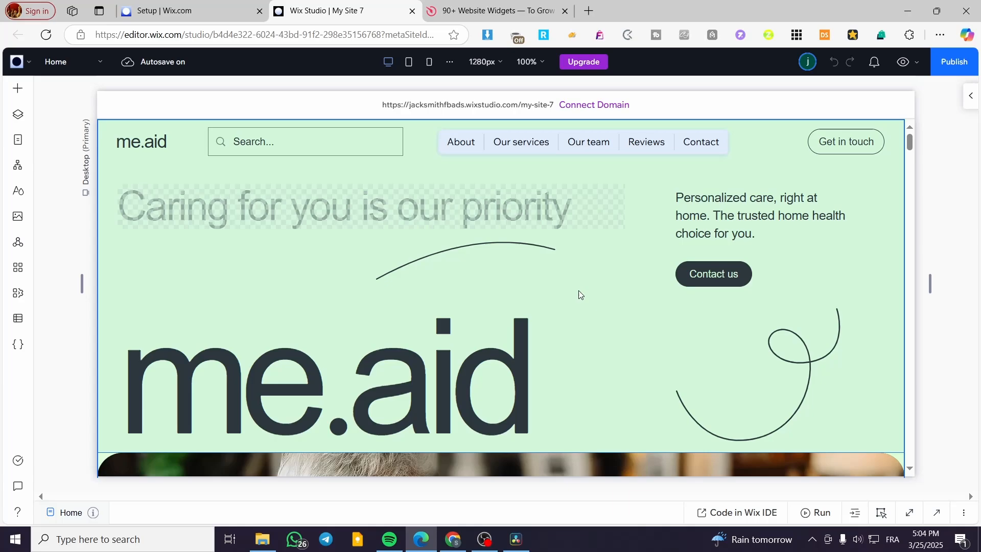
left_click(532, 198)
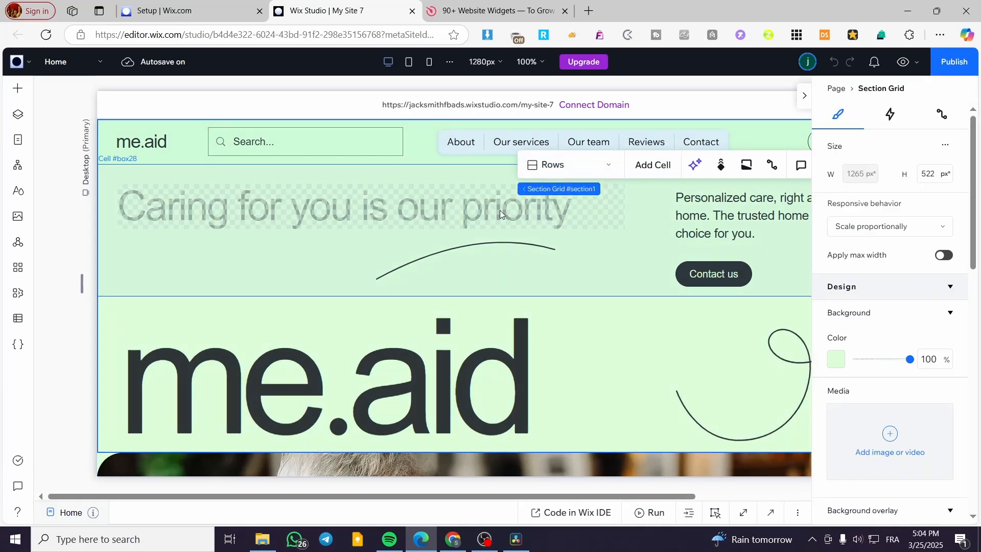
left_click(805, 98)
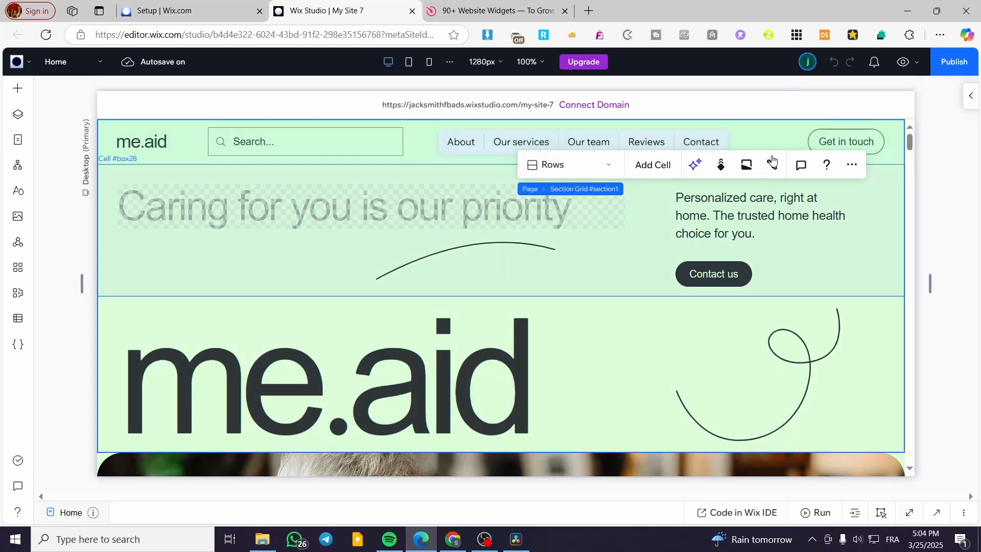
Add a blank section to the Home page between the embedded Google form and the "Our home care services" section.
scroll(837, 232, "down", 5)
scroll(517, 382, "down", 15)
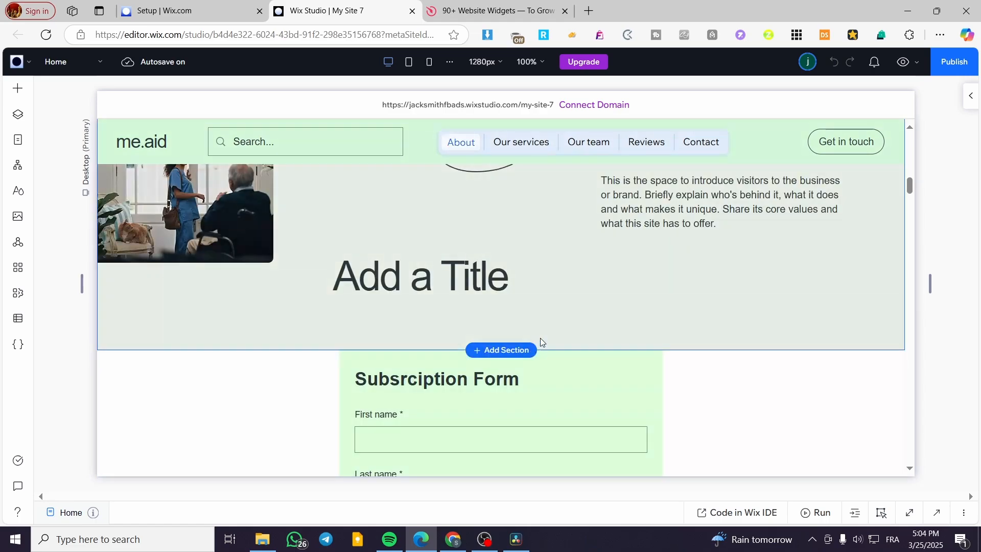
scroll(527, 341, "down", 2)
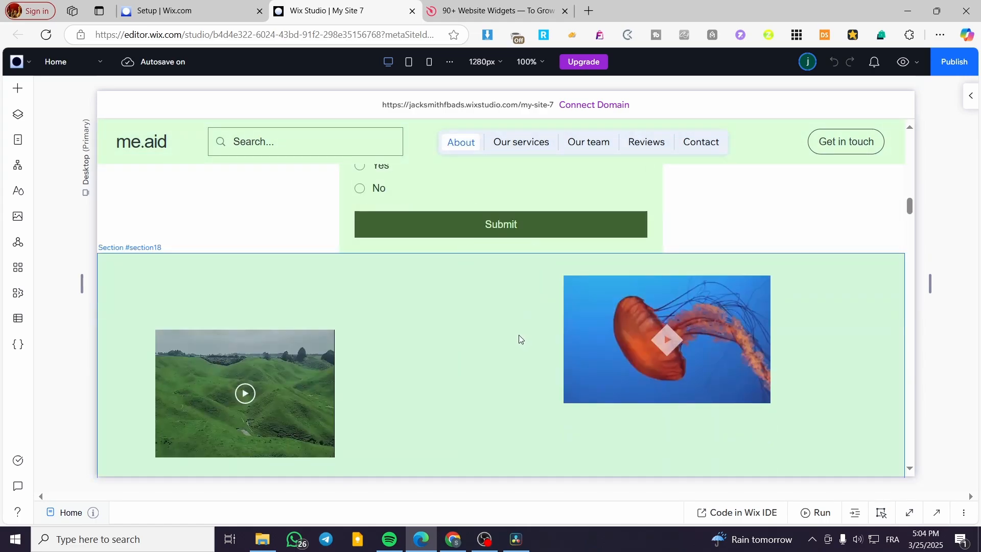
scroll(520, 339, "down", 10)
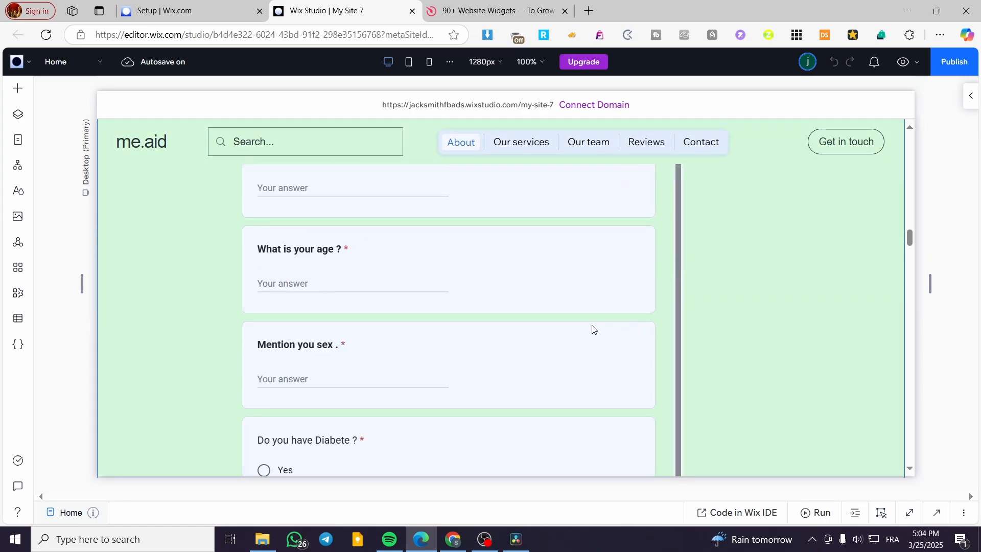
scroll(678, 333, "down", 5)
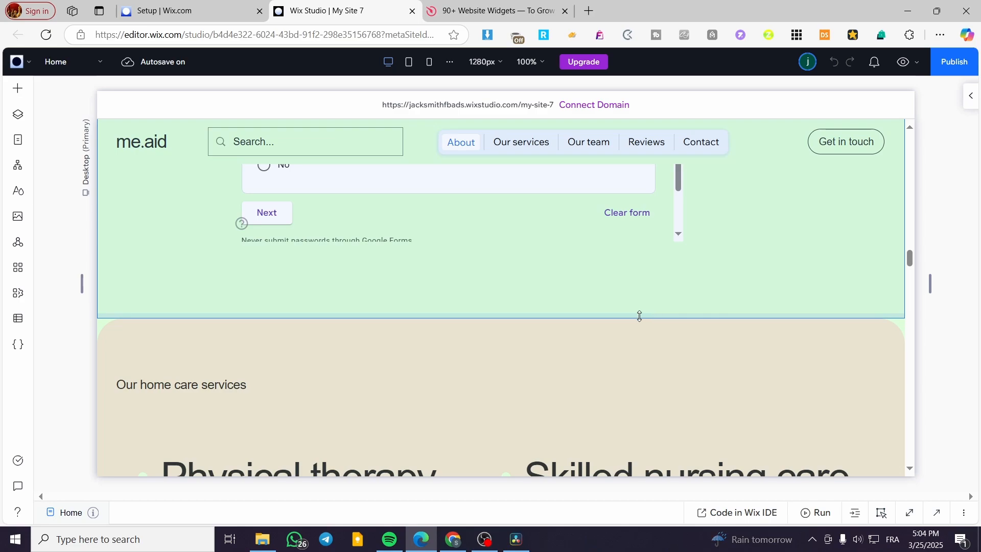
left_click_drag(632, 320, 586, 327)
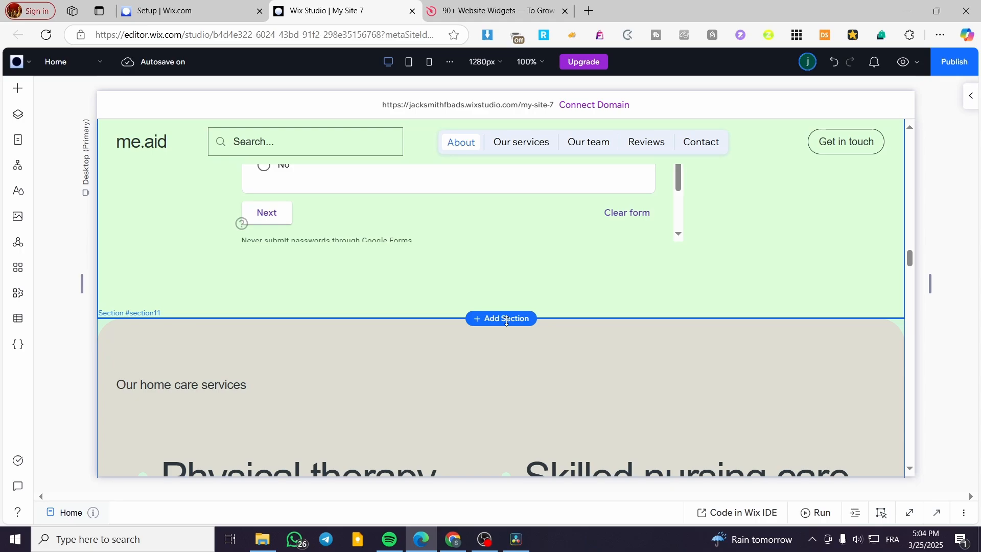
left_click(476, 320)
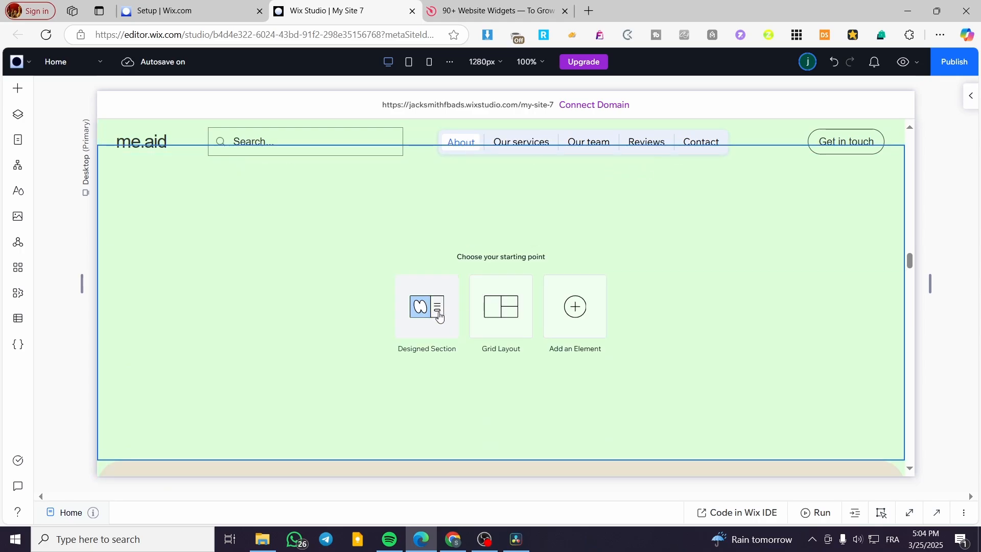
Browse the Hover, Click and Products sections, the layout tools and the containers offered for the new section.
left_click(440, 316)
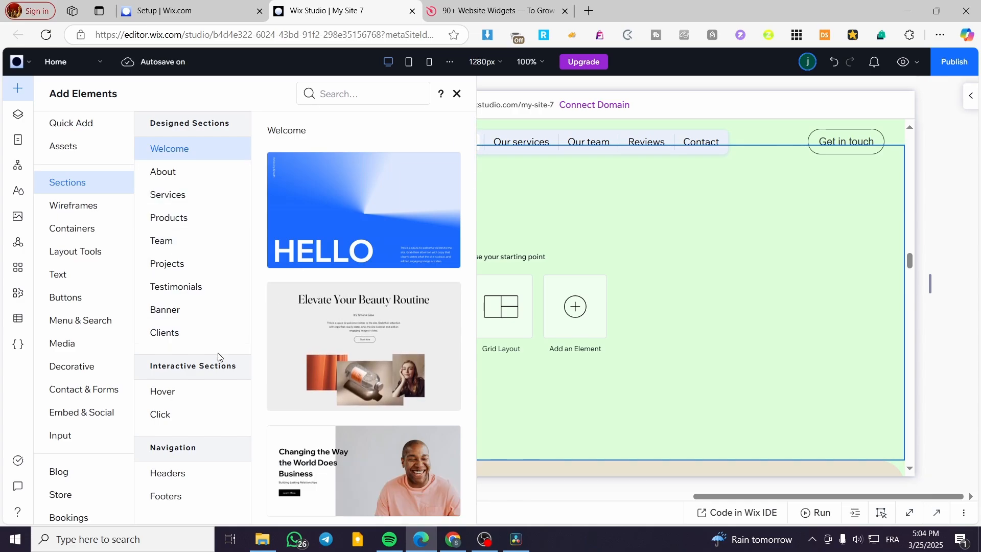
left_click(187, 396)
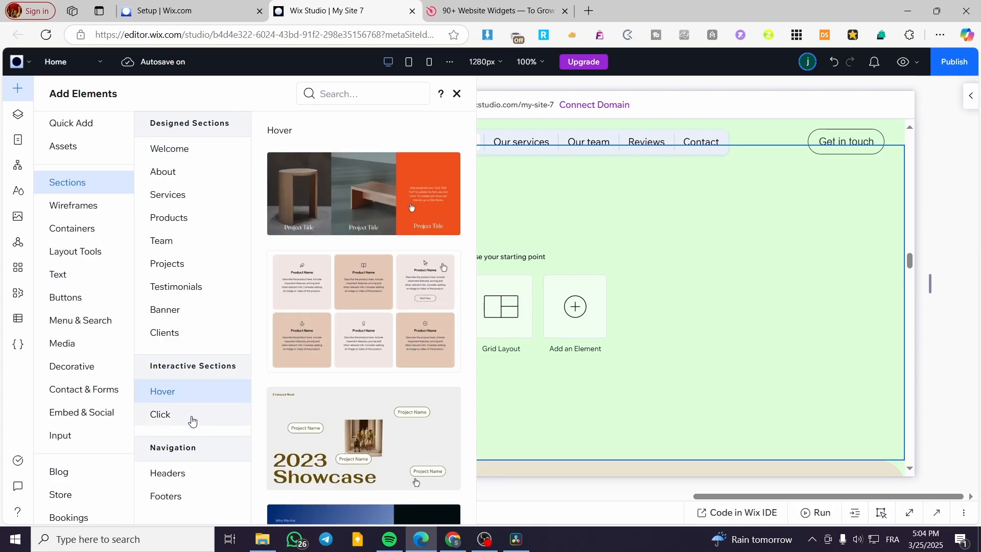
left_click(192, 416)
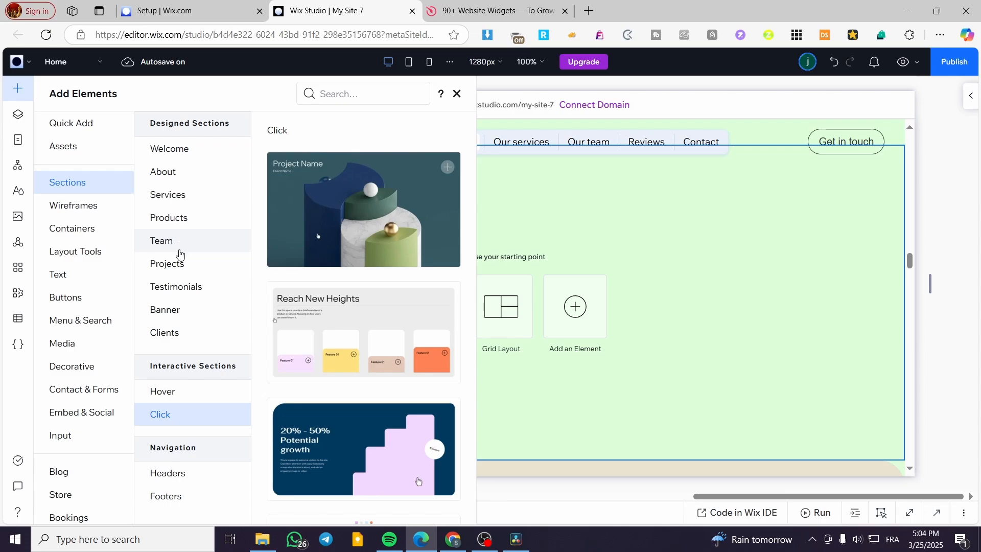
left_click(196, 219)
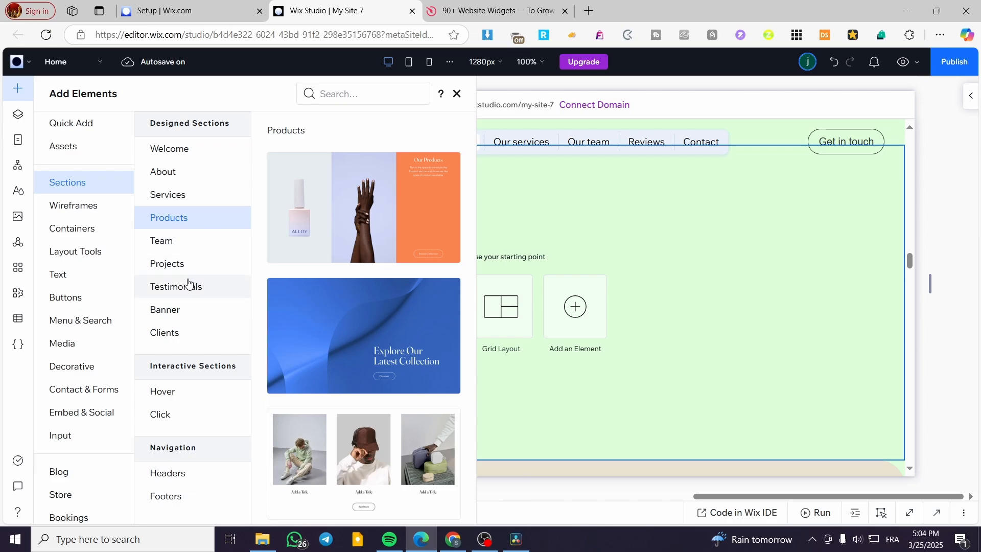
left_click(95, 261)
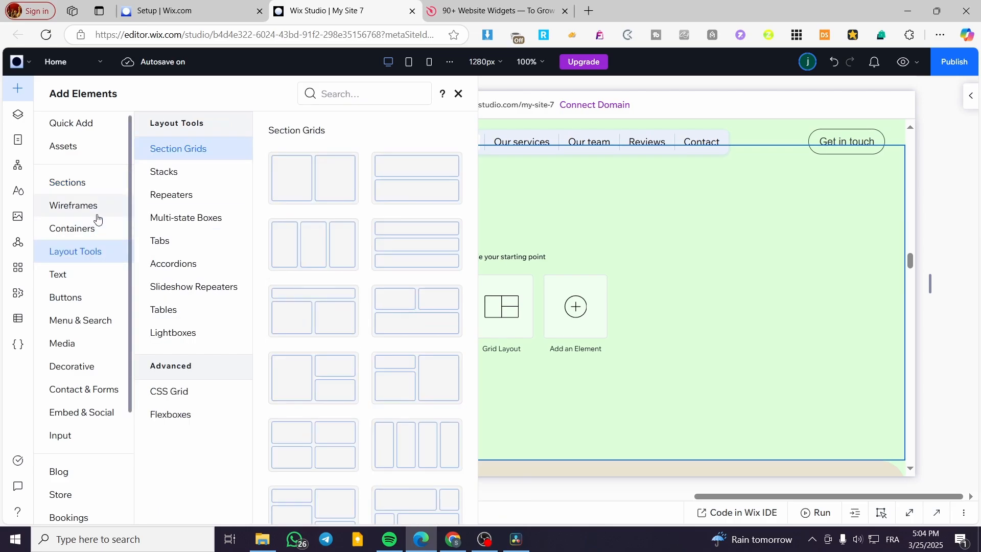
left_click(104, 229)
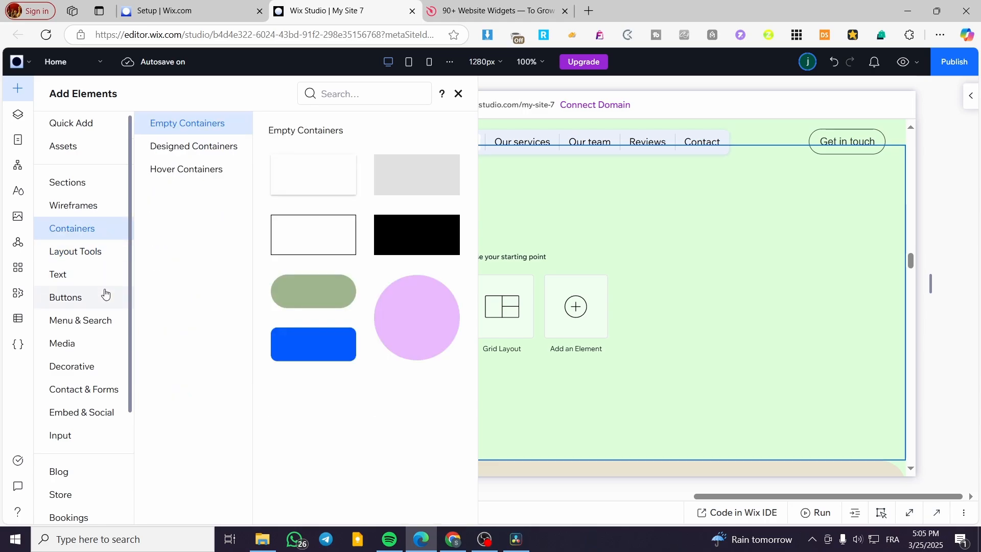
Add the horizontal slider Pro Gallery with titled image cards to the new blank section.
left_click(96, 341)
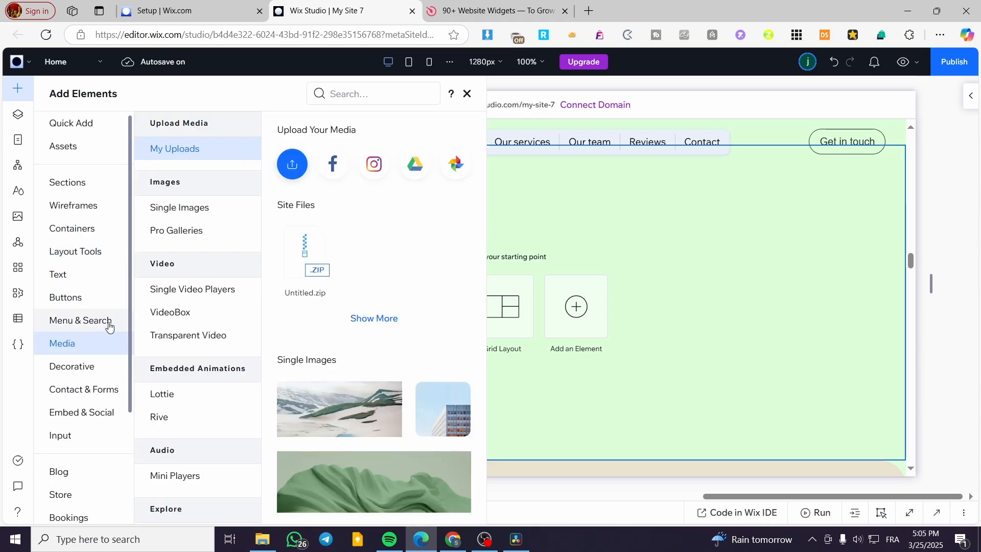
left_click(191, 231)
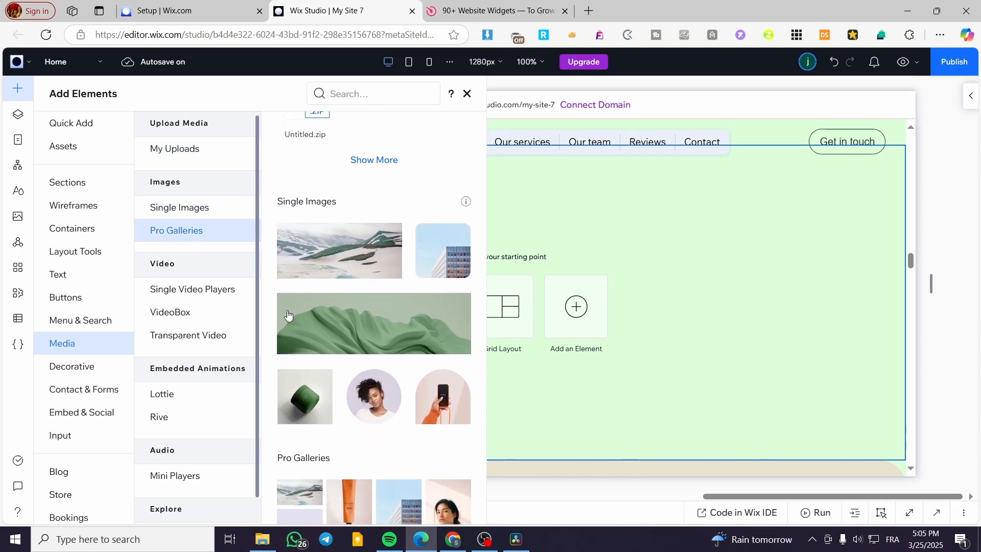
scroll(357, 327, "down", 8)
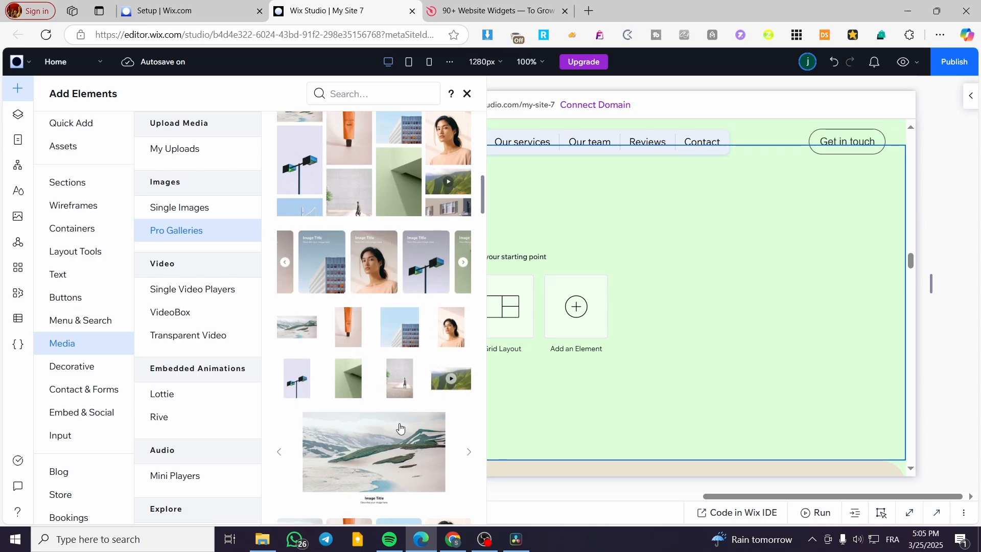
scroll(400, 429, "down", 4)
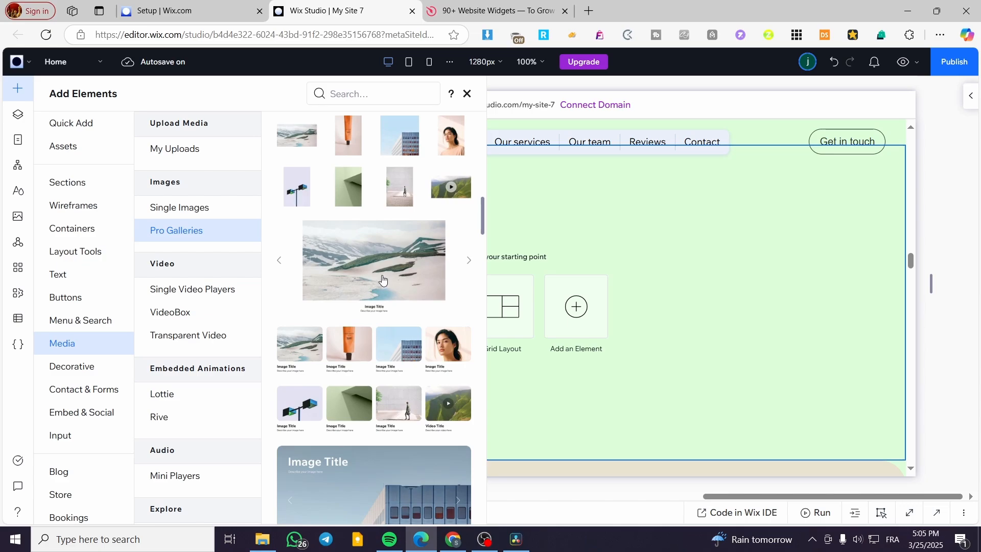
scroll(358, 306, "up", 5)
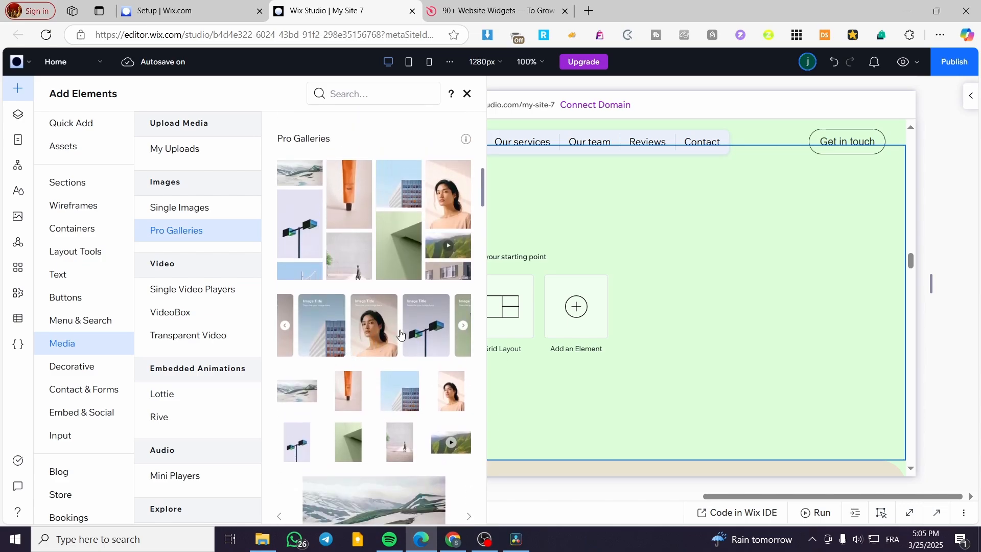
scroll(358, 337, "down", 6)
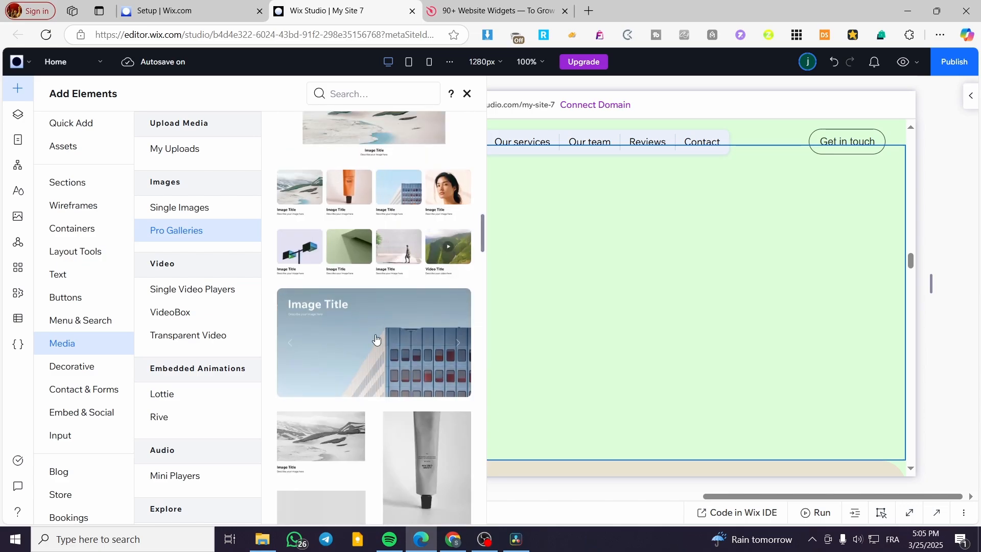
scroll(376, 341, "down", 5)
scroll(376, 342, "up", 6)
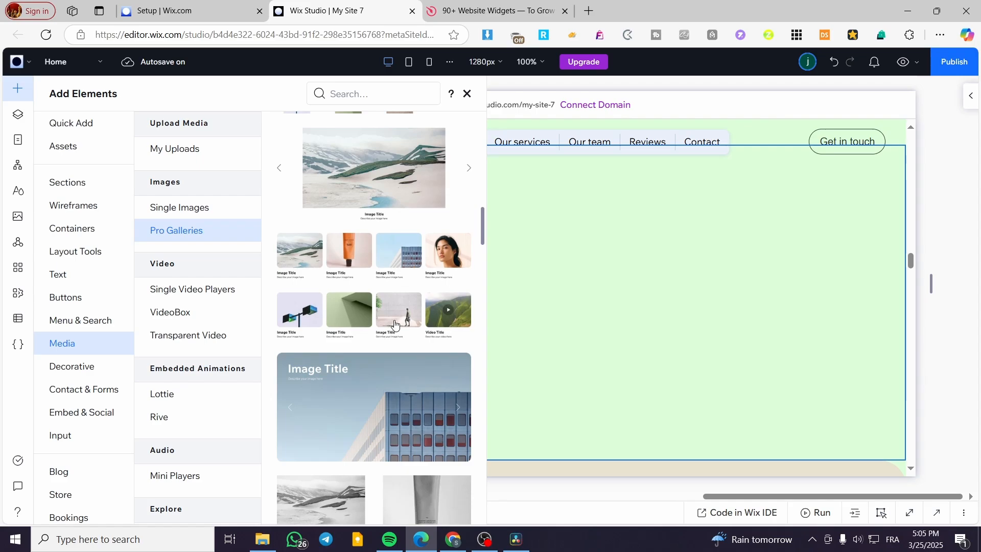
scroll(402, 307, "up", 5)
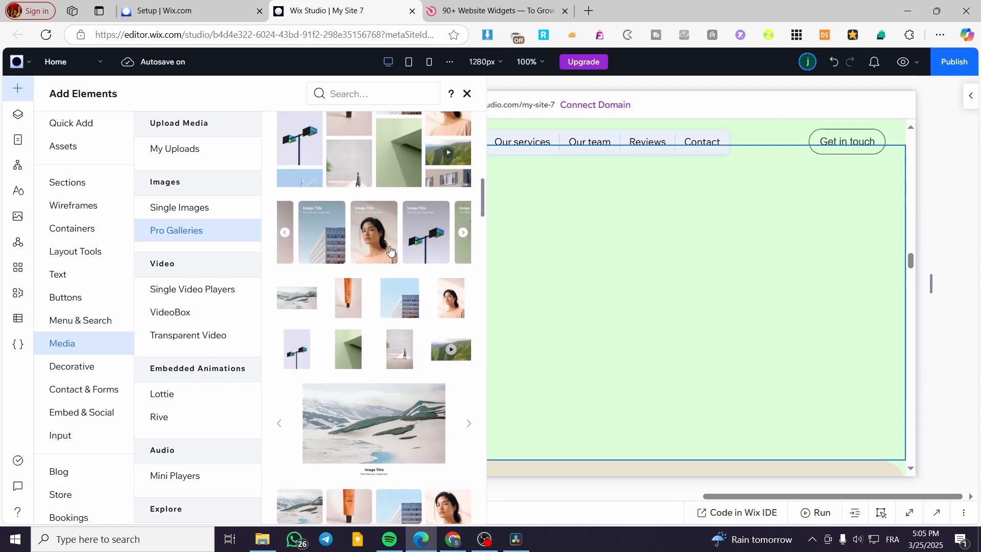
left_click_drag(574, 292, 520, 313)
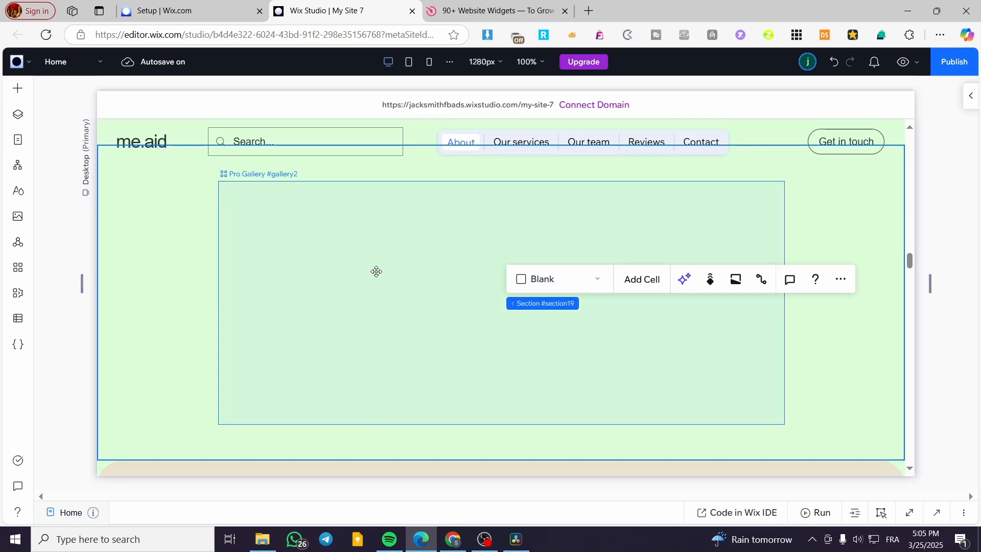
Reposition the Pro Gallery and stretch it to the full width of its section.
left_click_drag(372, 267, 256, 267)
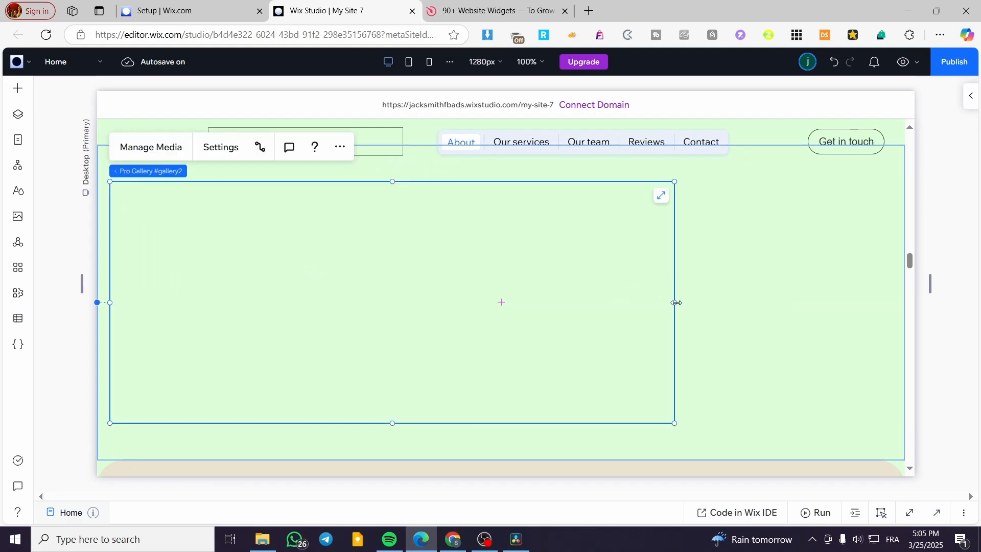
left_click_drag(675, 302, 903, 314)
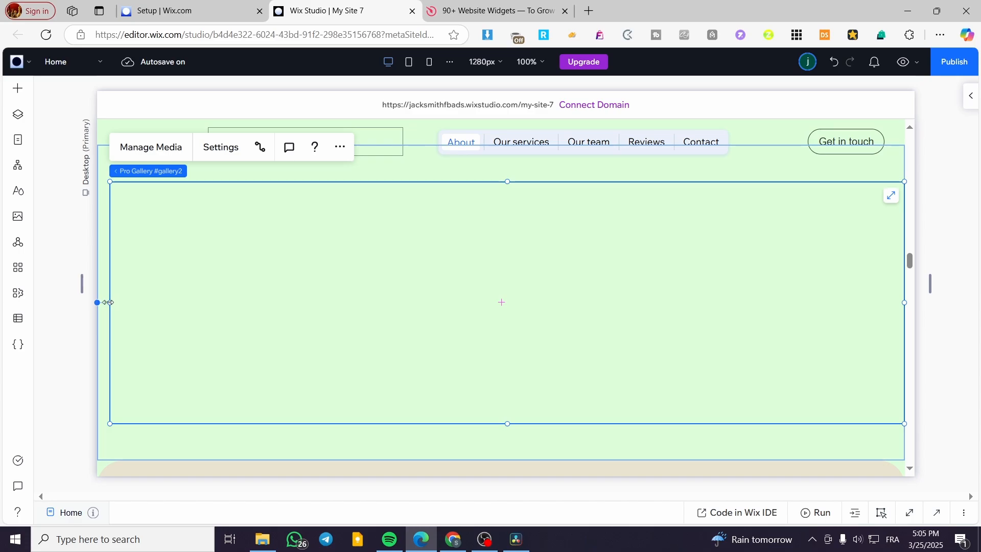
left_click_drag(108, 302, 98, 303)
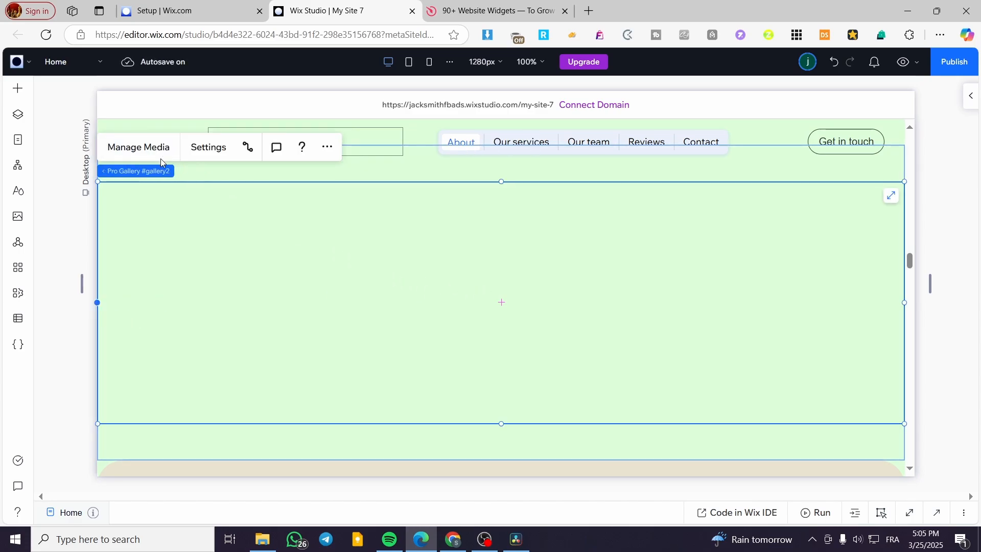
Examine the Pro Gallery's images and media management options, leaving the gallery's media as is.
left_click(139, 147)
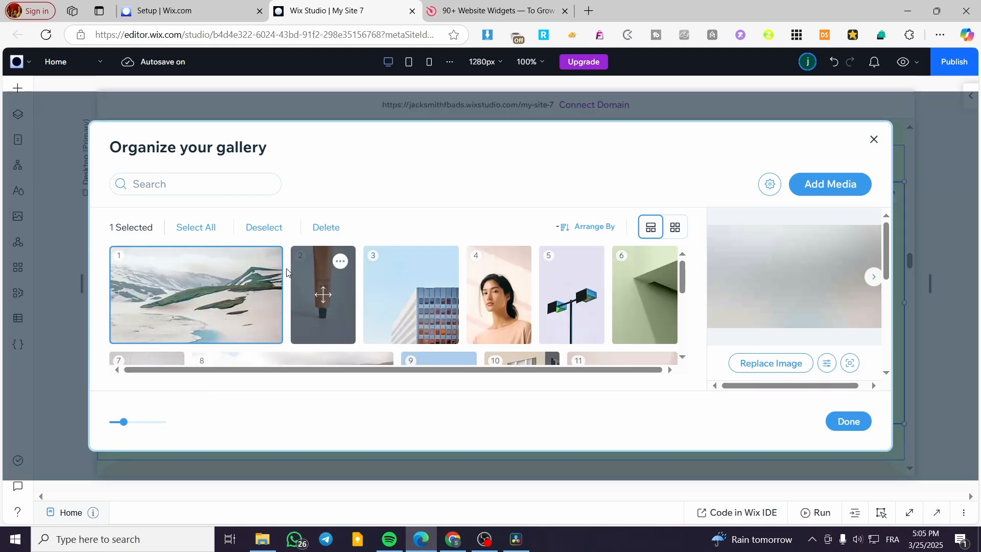
left_click(872, 140)
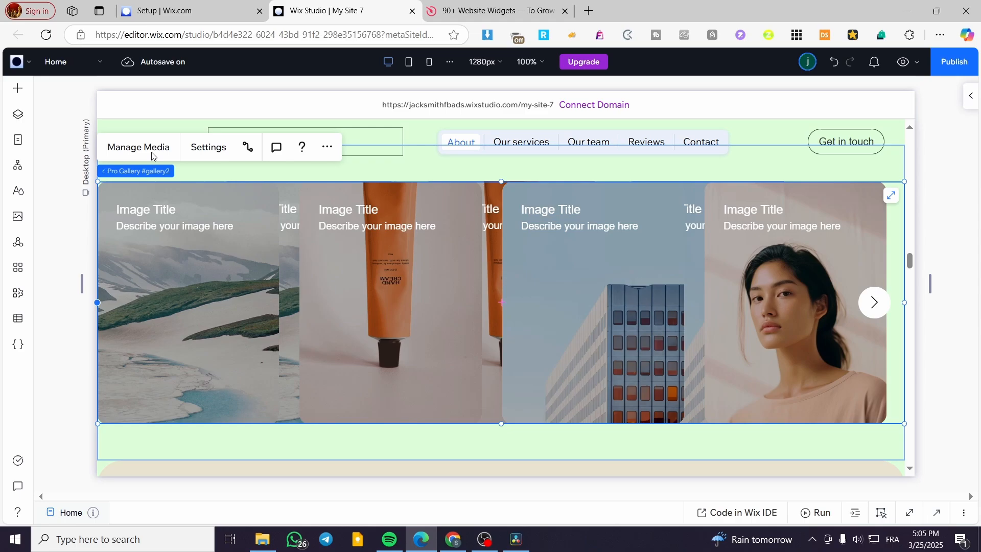
left_click(152, 154)
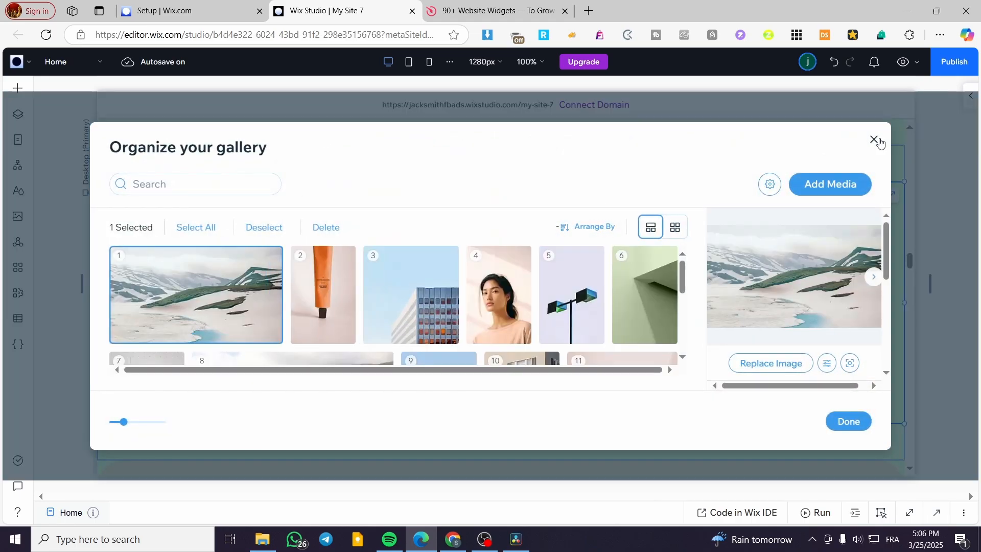
left_click(873, 140)
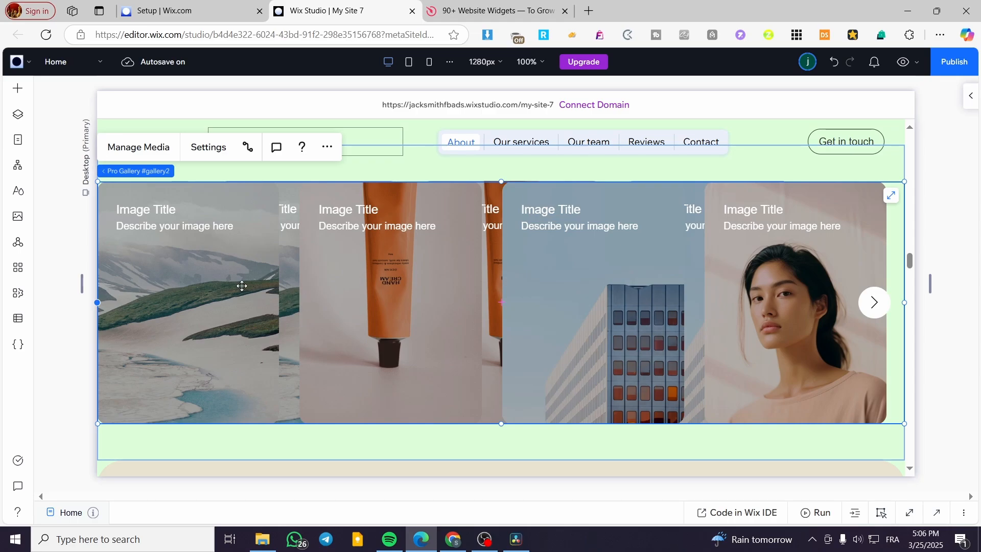
Delete the smaller duplicate Pro Gallery behind the stretched one and move the remaining gallery back up within the section.
left_click_drag(333, 303, 327, 367)
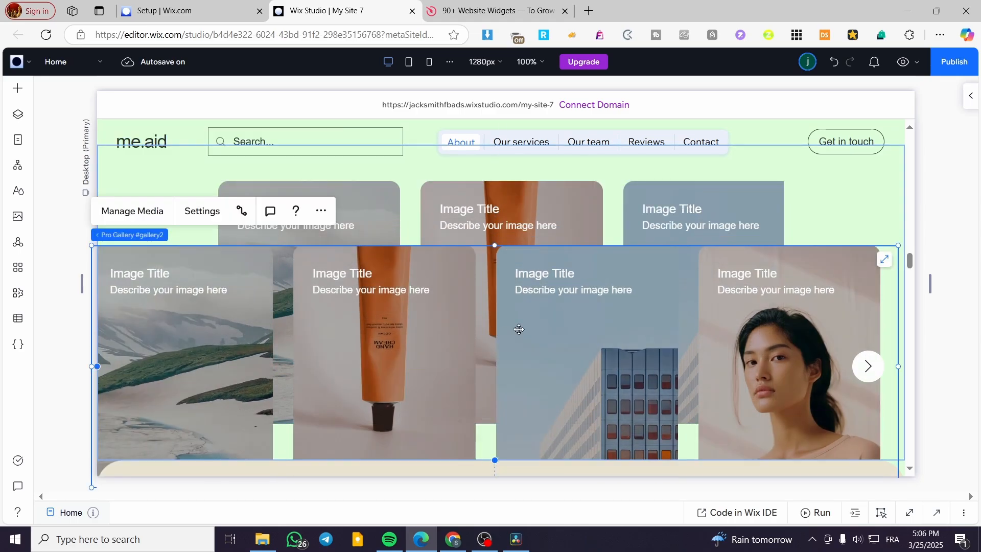
left_click(636, 223)
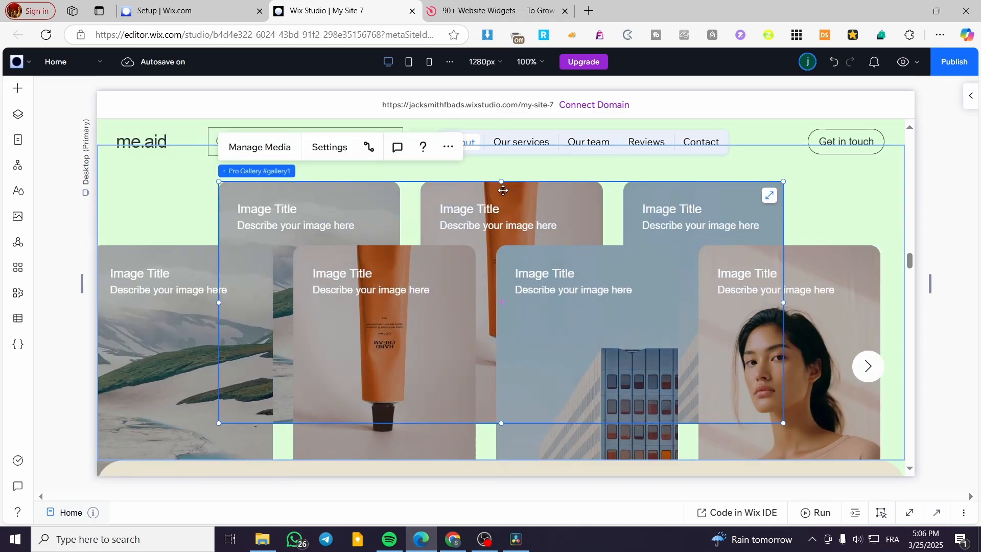
key("Delete")
left_click(456, 235)
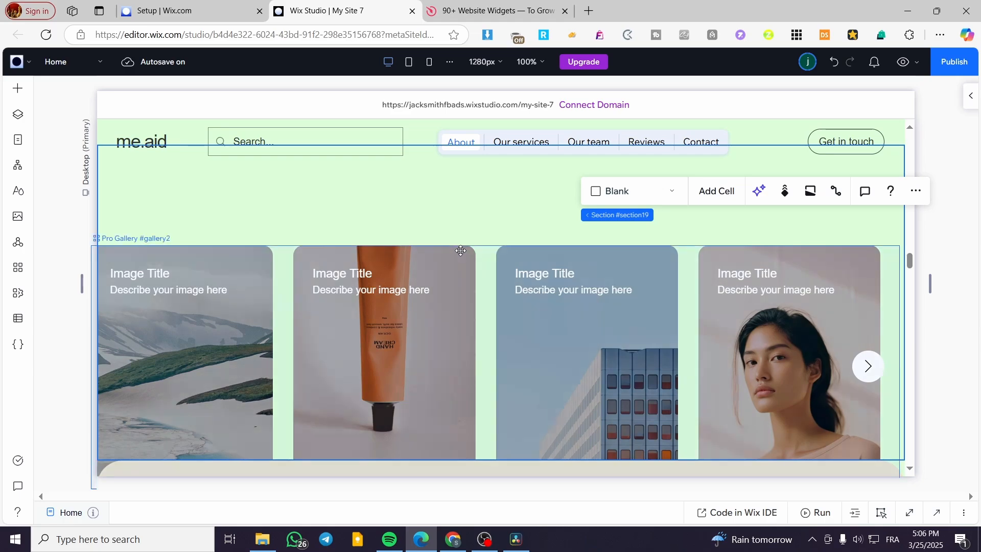
left_click(448, 290)
left_click_drag(462, 256, 461, 242)
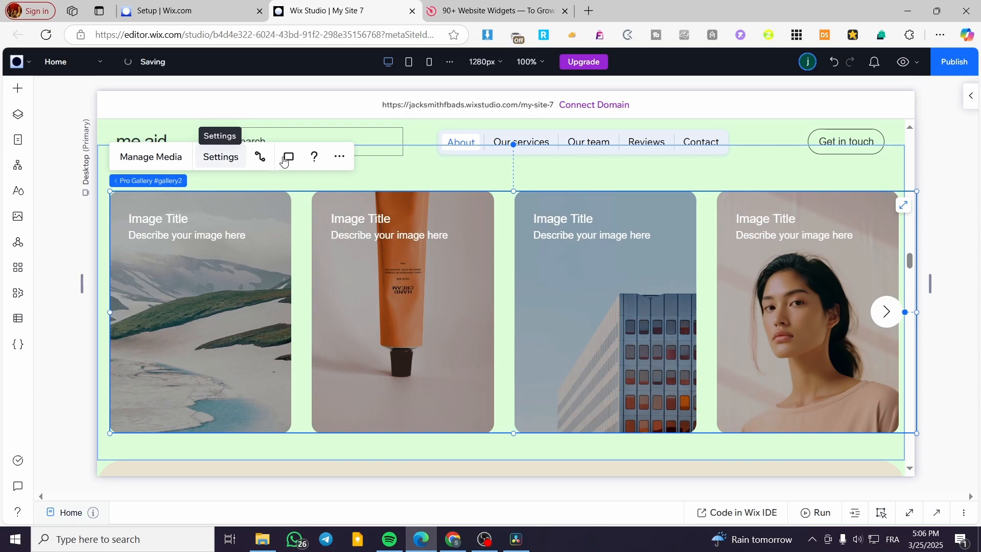
Examine the Pro Gallery's design properties and its available animations and mouse effects.
left_click(973, 96)
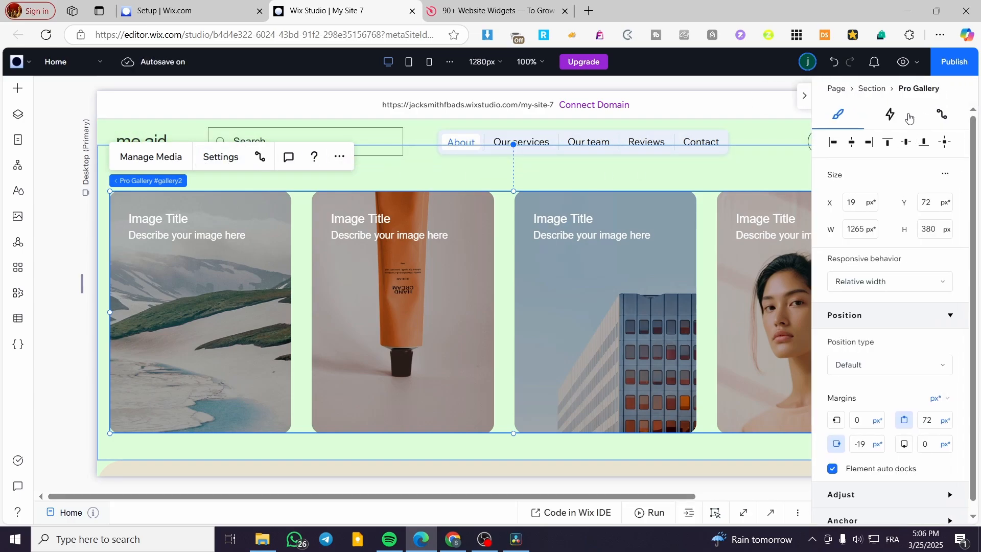
left_click(890, 117)
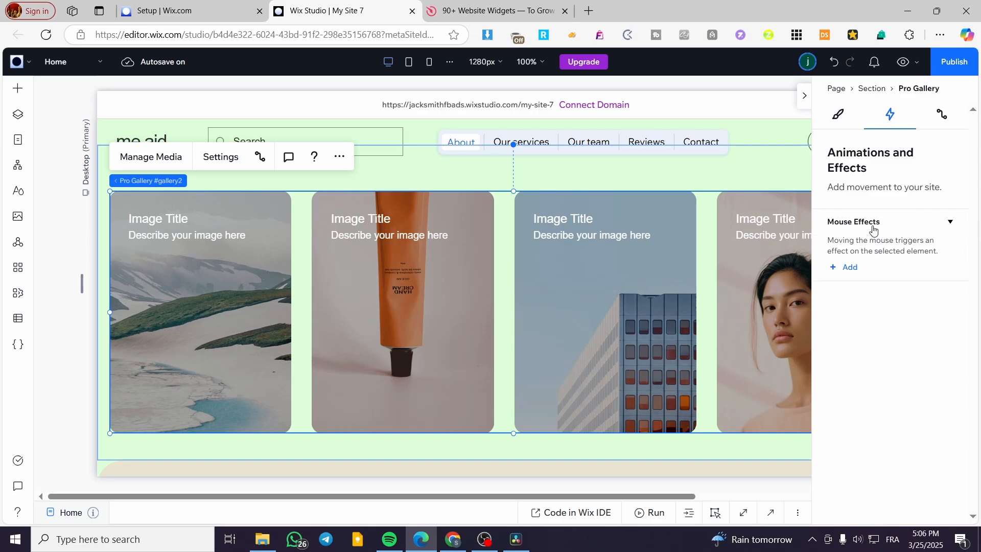
left_click(804, 95)
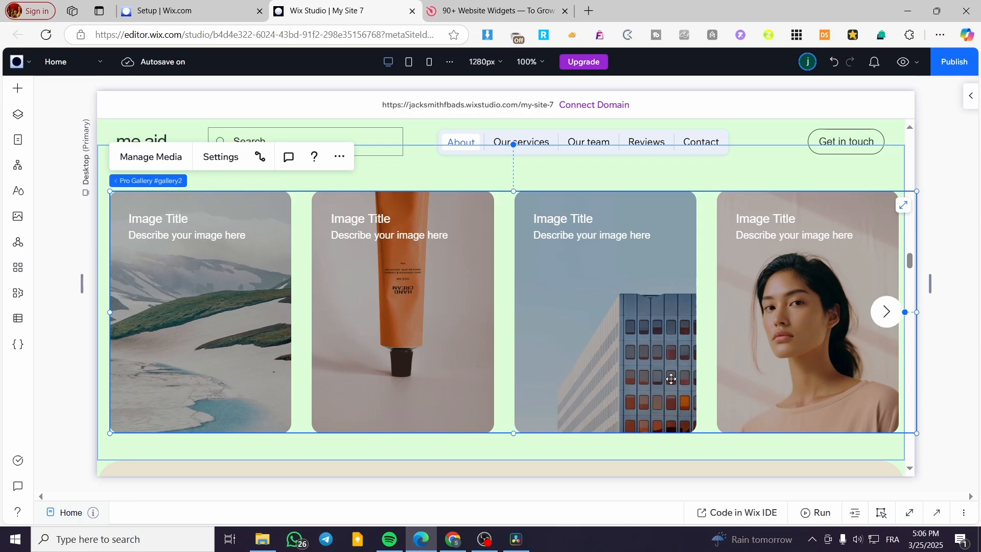
Delete the remaining Pro Gallery and add the single rounded-corner building image to the emptied section.
key("Delete")
left_click(533, 362)
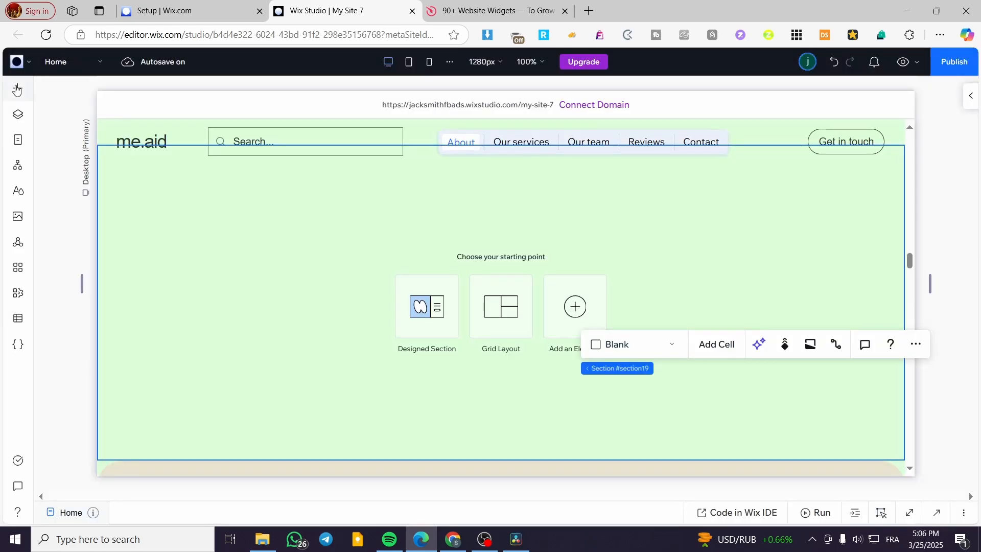
left_click(17, 89)
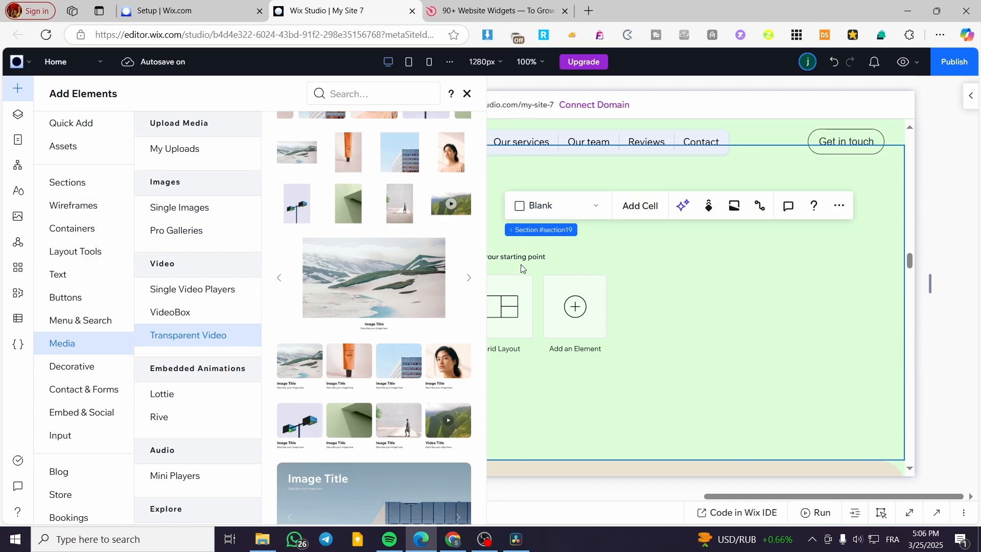
left_click(200, 208)
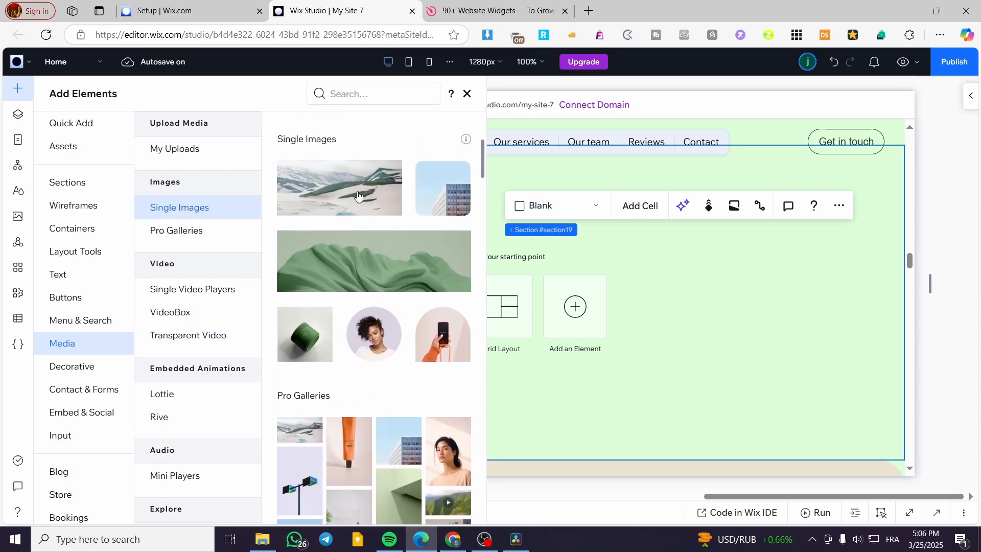
left_click_drag(432, 198, 500, 345)
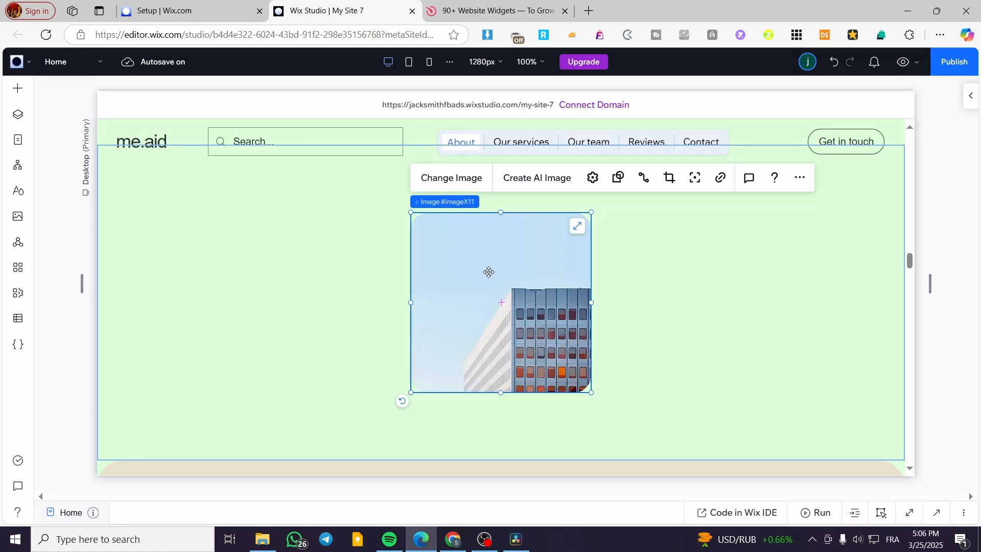
Shrink the building image in the section's upper-left corner and place two copies beside it in a row.
left_click_drag(489, 269, 210, 241)
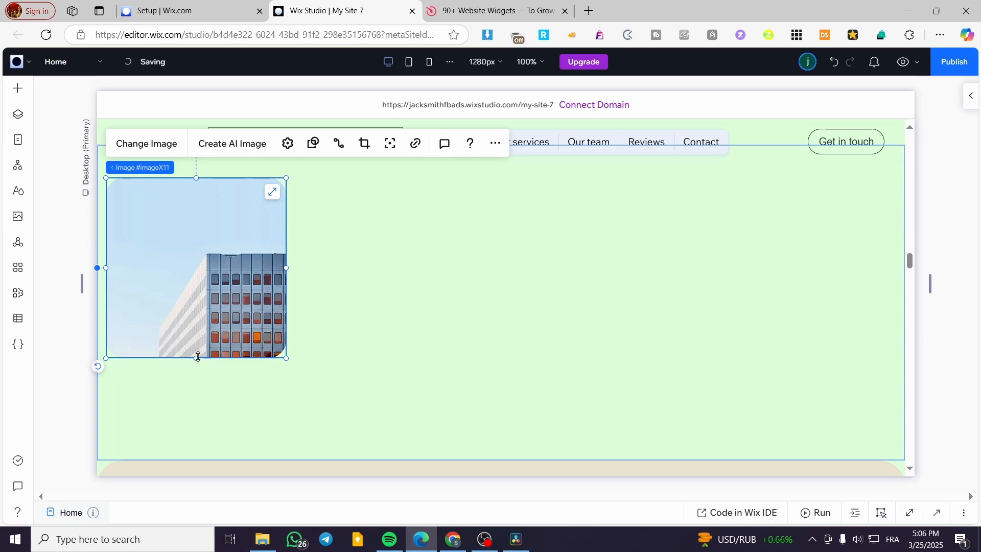
left_click_drag(285, 357, 468, 242)
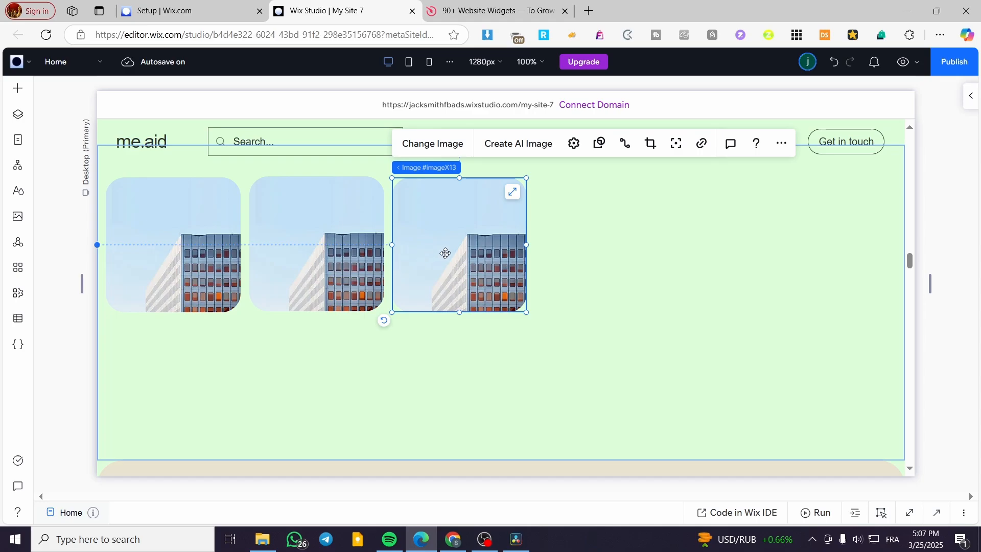
Delete both copies of the building image, keeping only the first one.
key("Delete")
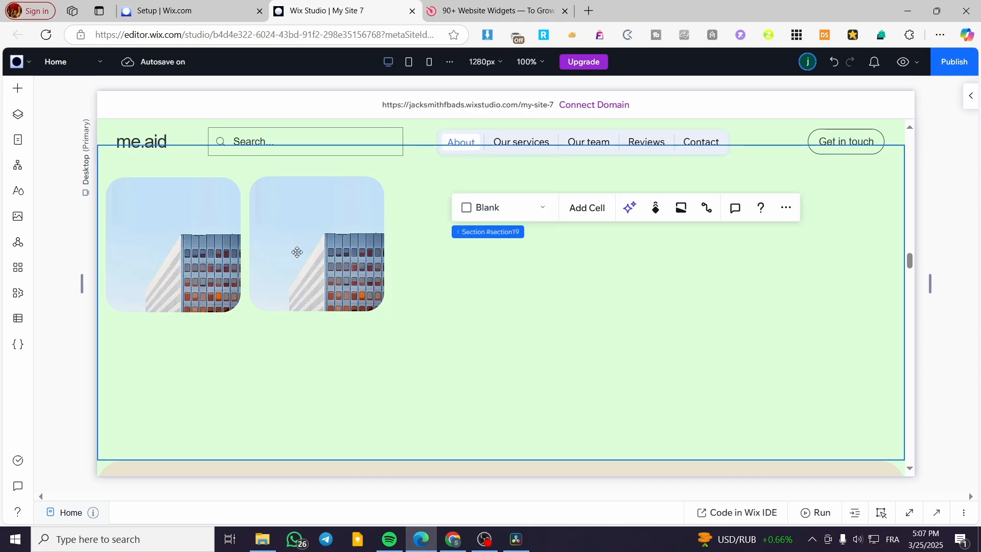
left_click(317, 249)
key("Delete")
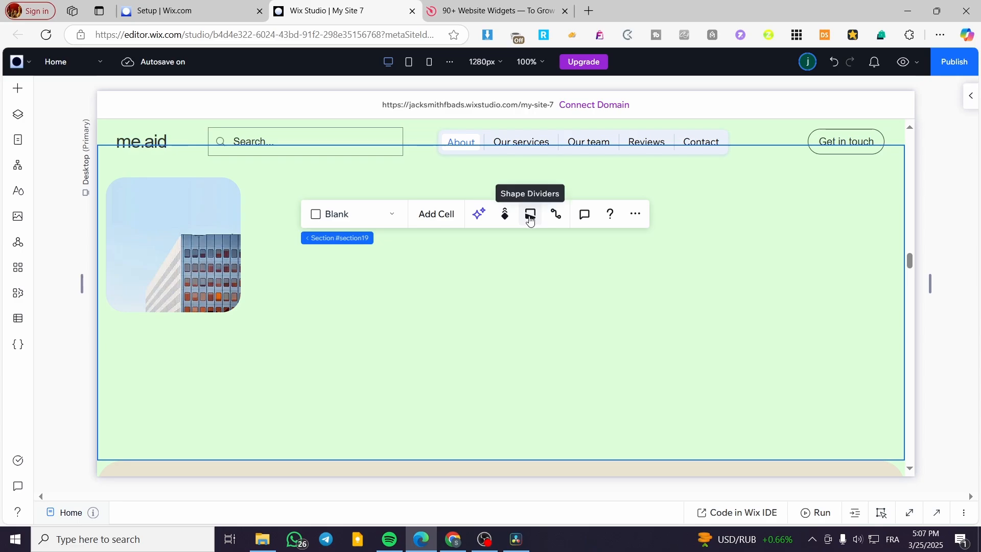
Duplicate the whole section that contains the single building image.
left_click(634, 215)
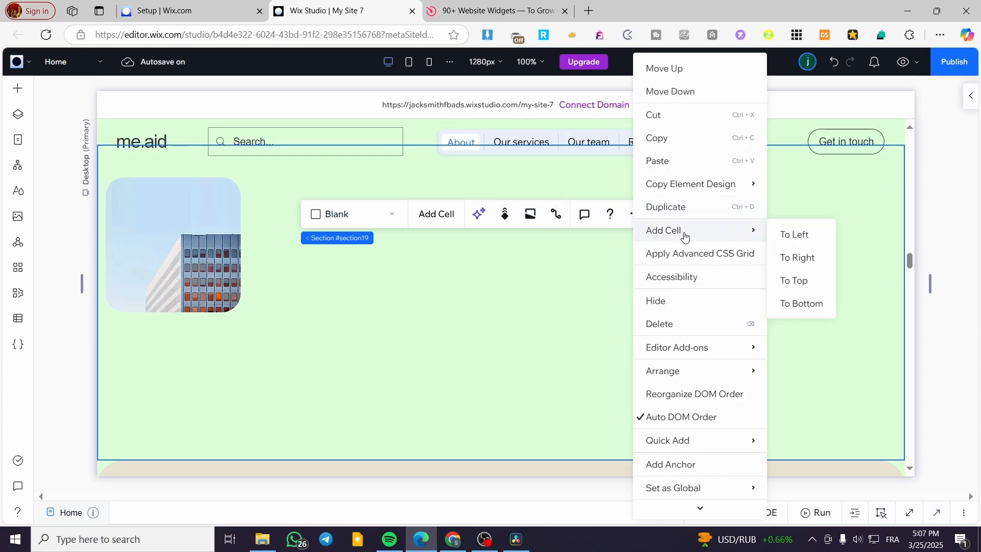
left_click(700, 216)
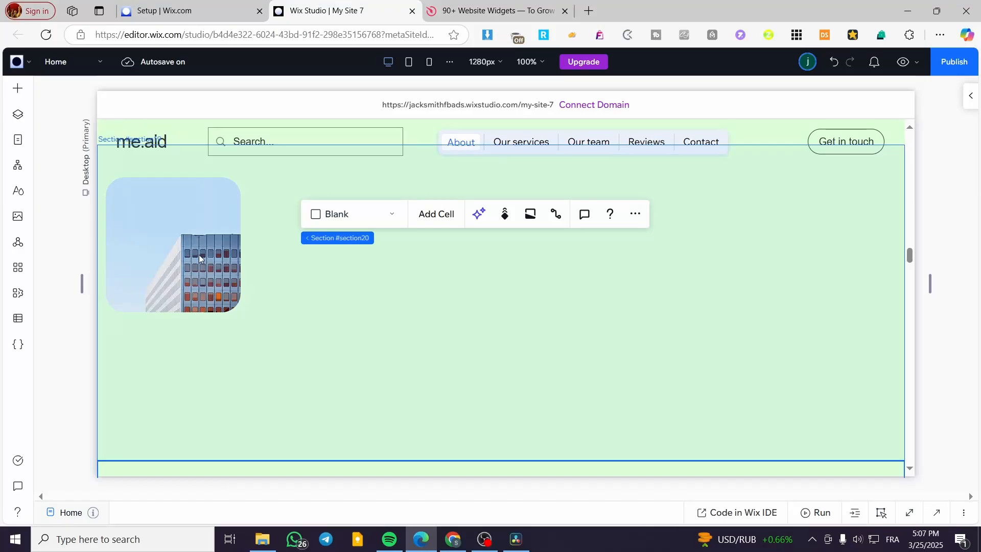
Duplicate the building image four times and line up the copies in an evenly spaced row of five across the original section.
mouse_move(190, 268)
left_mouse_down()
mouse_move(239, 265)
mouse_move(191, 266)
left_mouse_up()
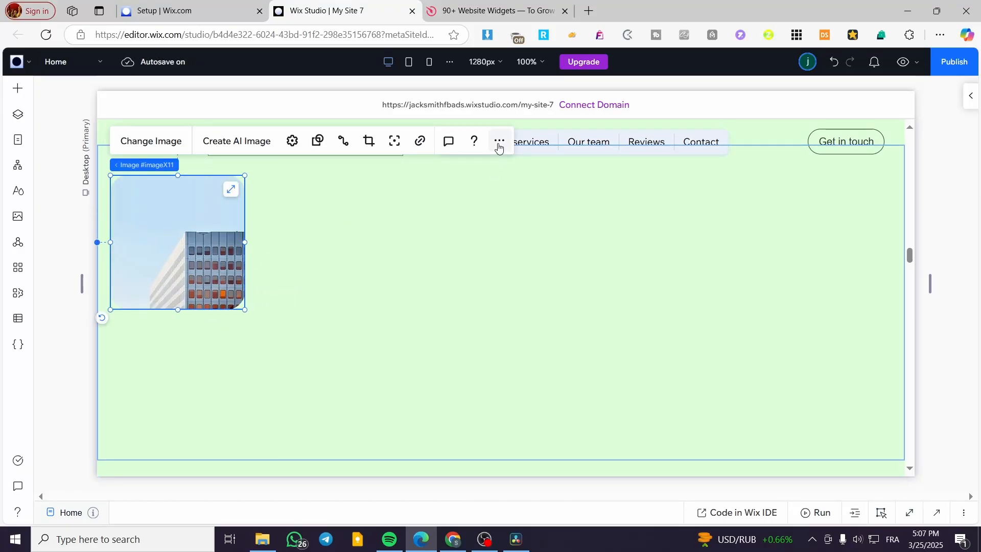
left_click(499, 140)
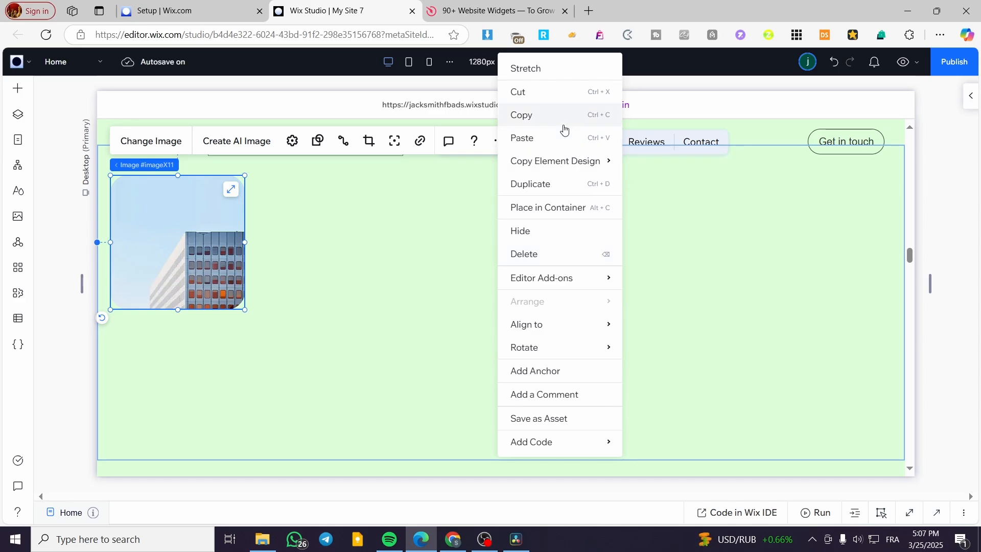
left_click(559, 183)
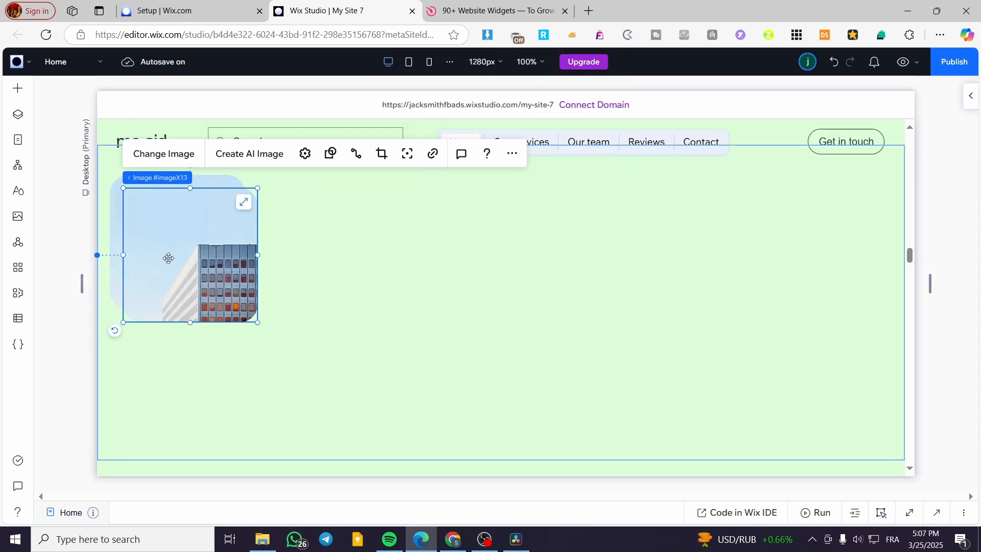
left_click_drag(169, 258, 306, 239)
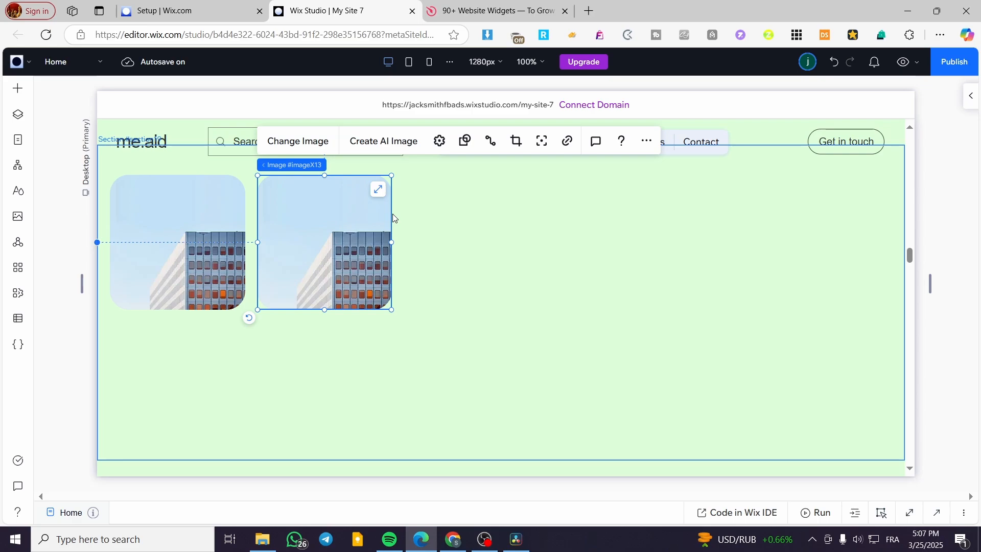
key("ctrl+d")
left_click_drag(358, 263, 776, 273)
key("ctrl+d")
key("ctrl+d")
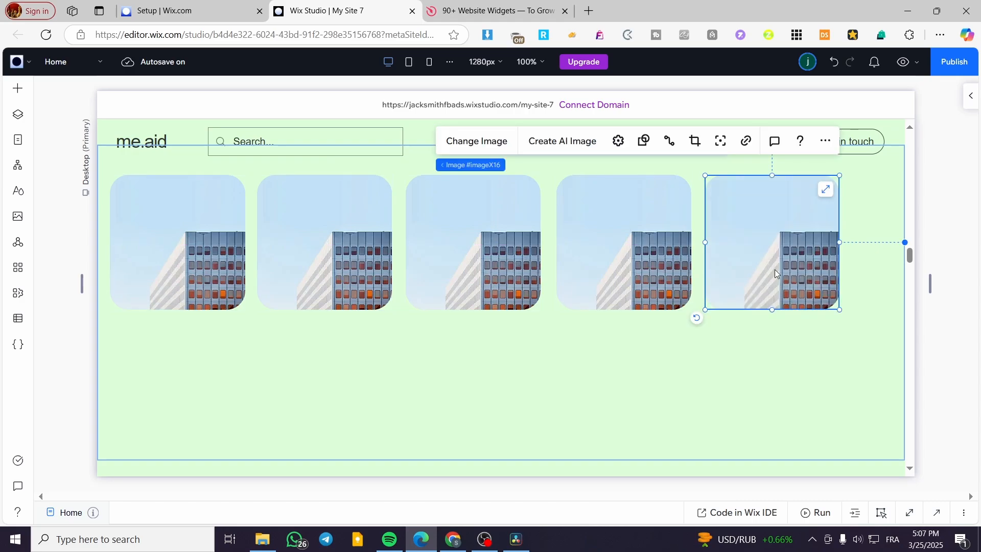
left_click(718, 357)
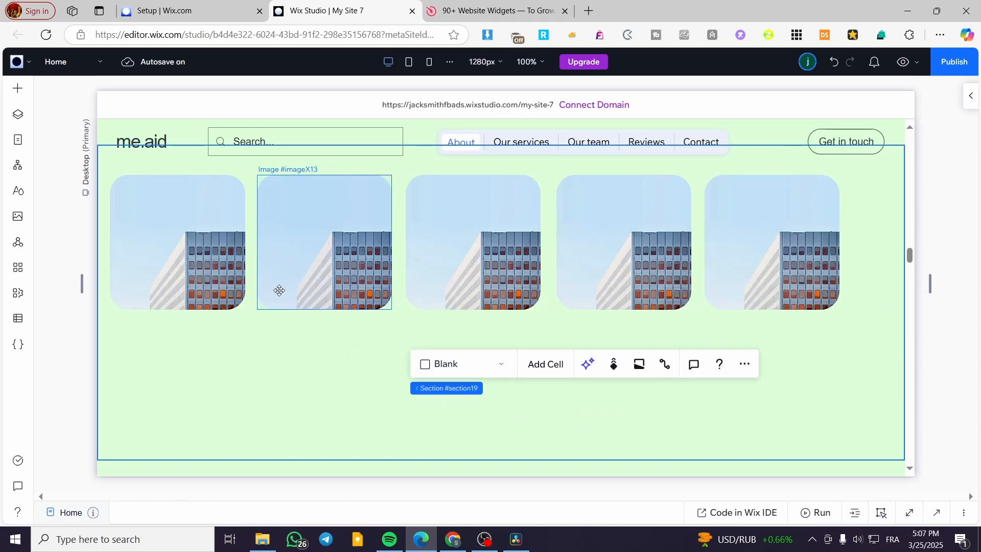
left_click(198, 252)
left_click(389, 255)
double_click(335, 247)
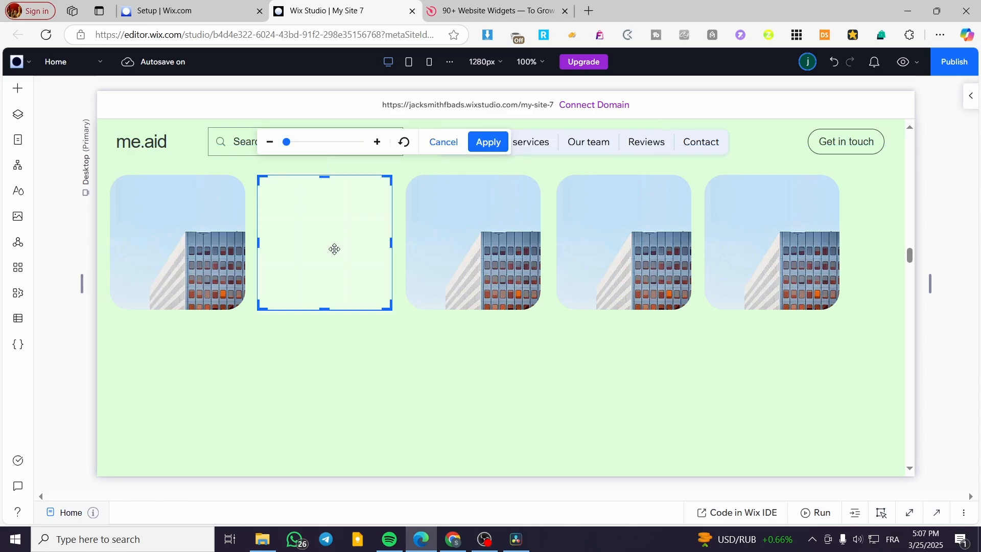
left_click(443, 142)
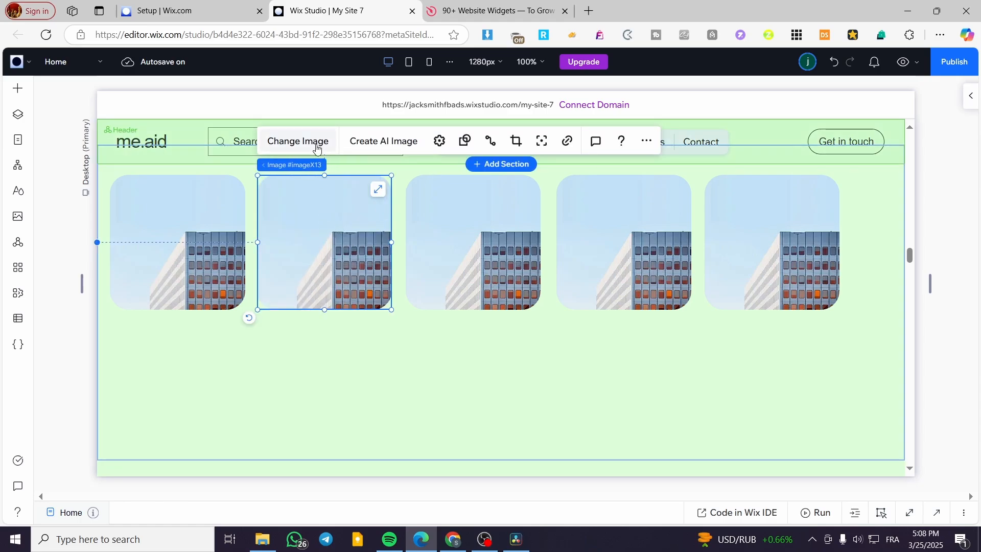
Replace the second image in the row with the textured chocolate squares picture from Media from Wix.
left_click(317, 147)
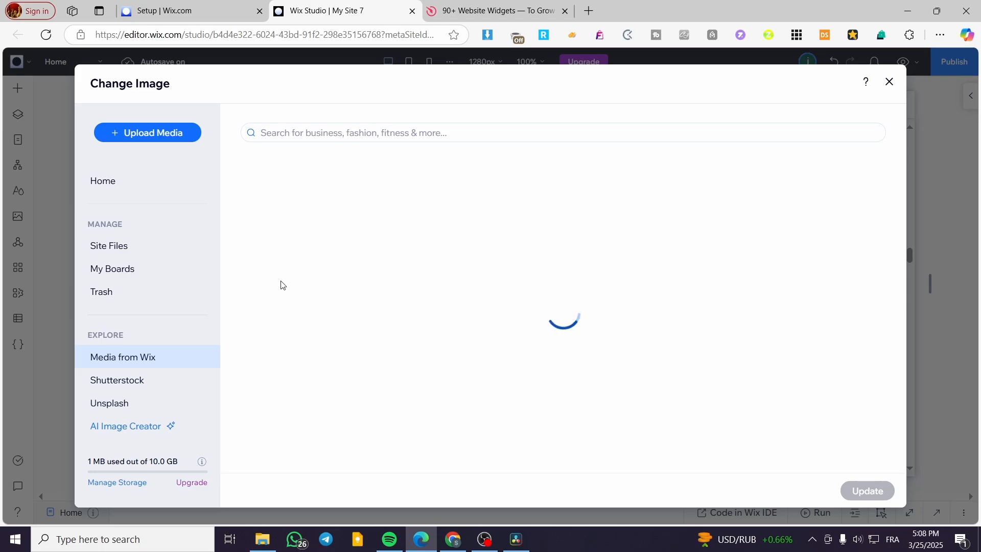
left_click(446, 276)
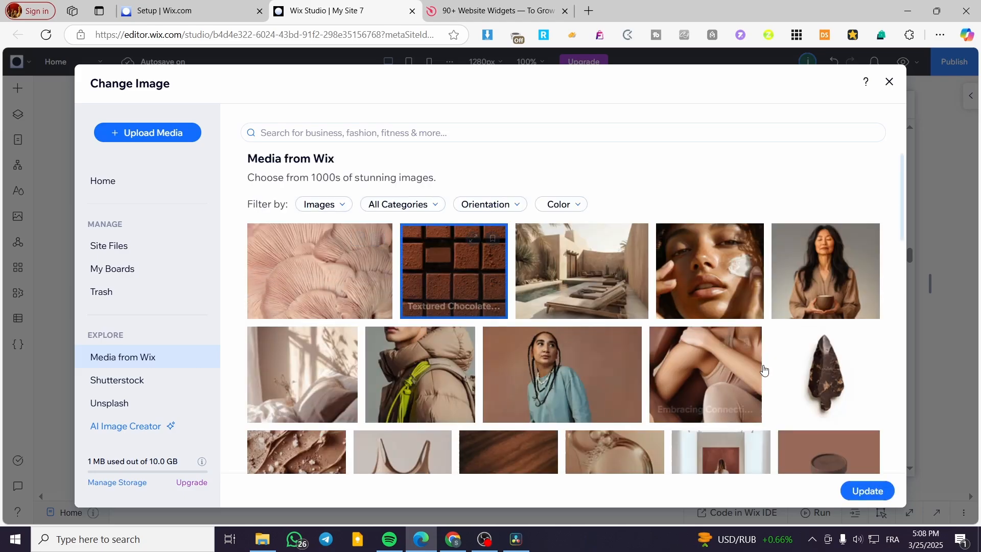
left_click(867, 491)
Replace the third image in the row with the close-up of a face with skin cream from Media from Wix.
left_click(480, 259)
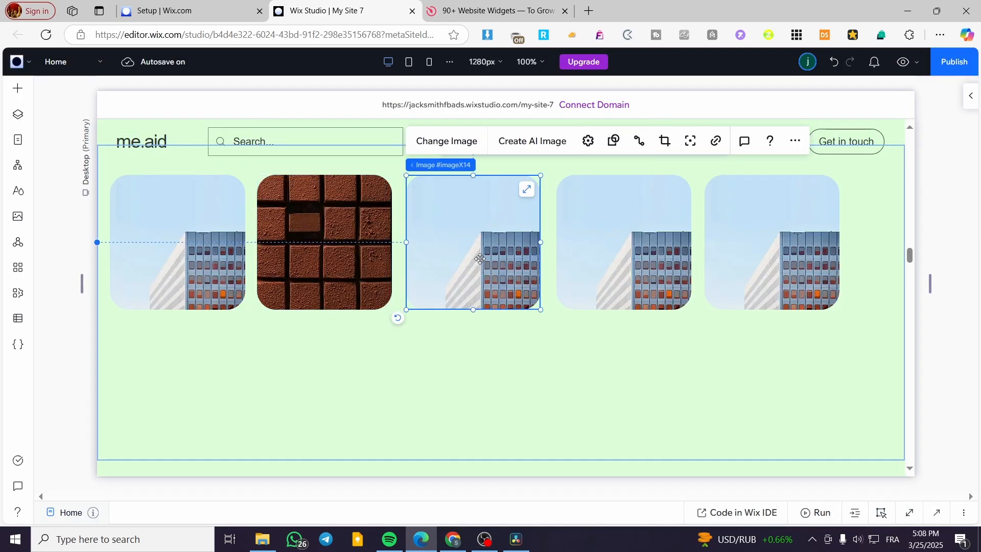
left_click(444, 146)
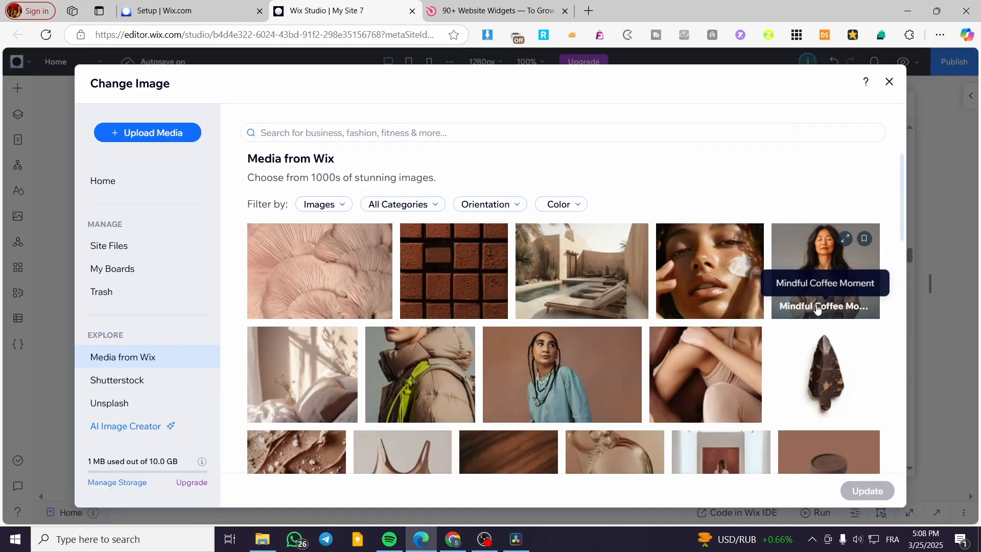
left_click(728, 295)
left_click(867, 491)
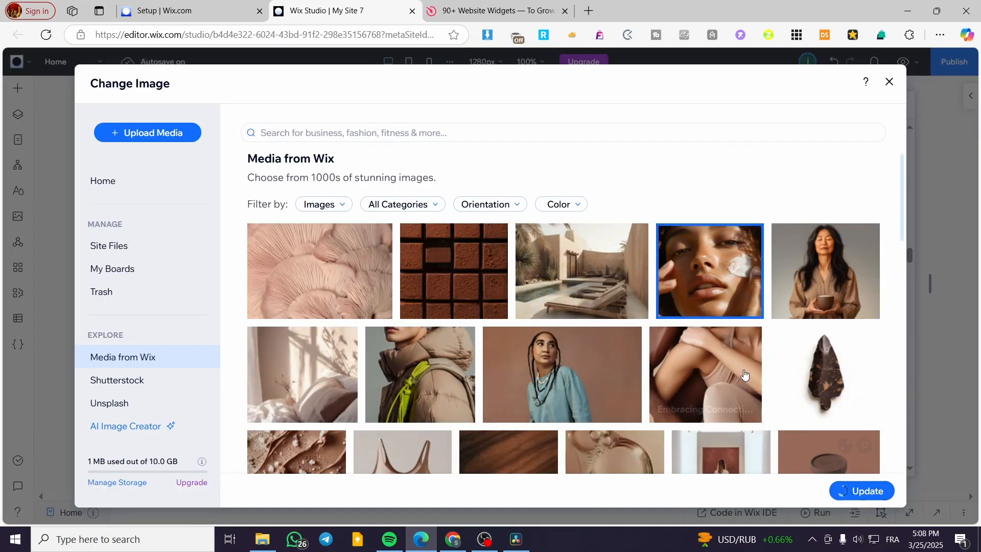
Replace the fourth image in the row with the Ancient Arrowhead picture from Media from Wix.
left_click(668, 296)
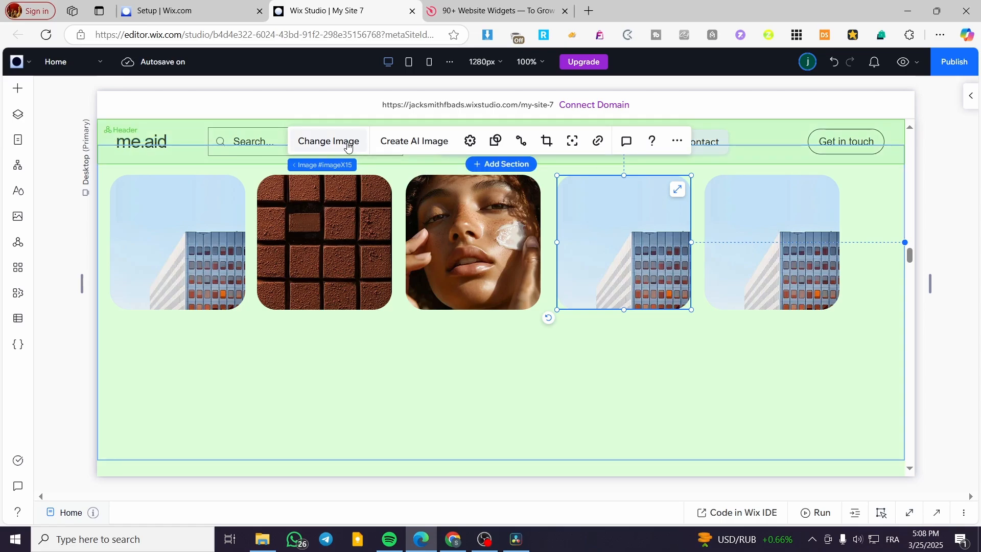
left_click(328, 141)
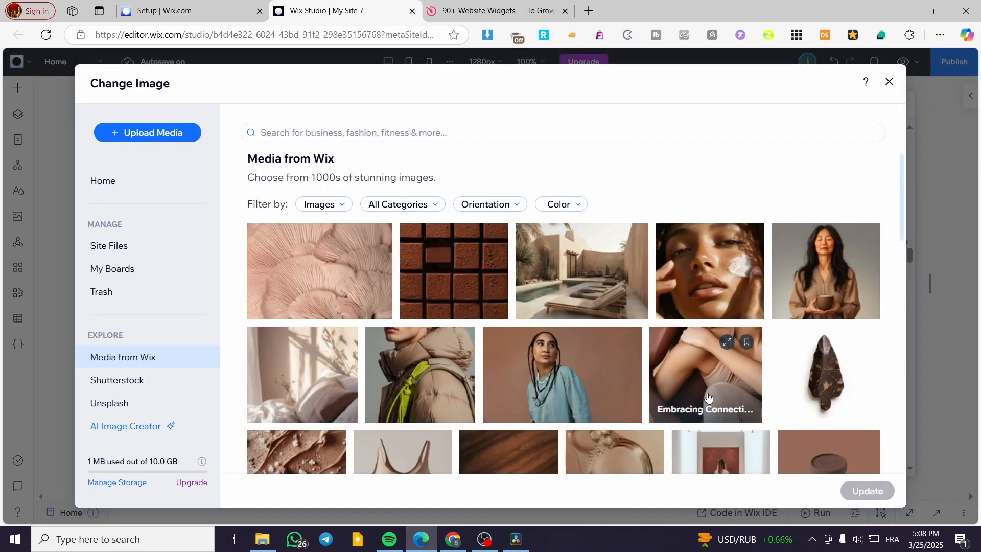
left_click(833, 398)
left_click(866, 489)
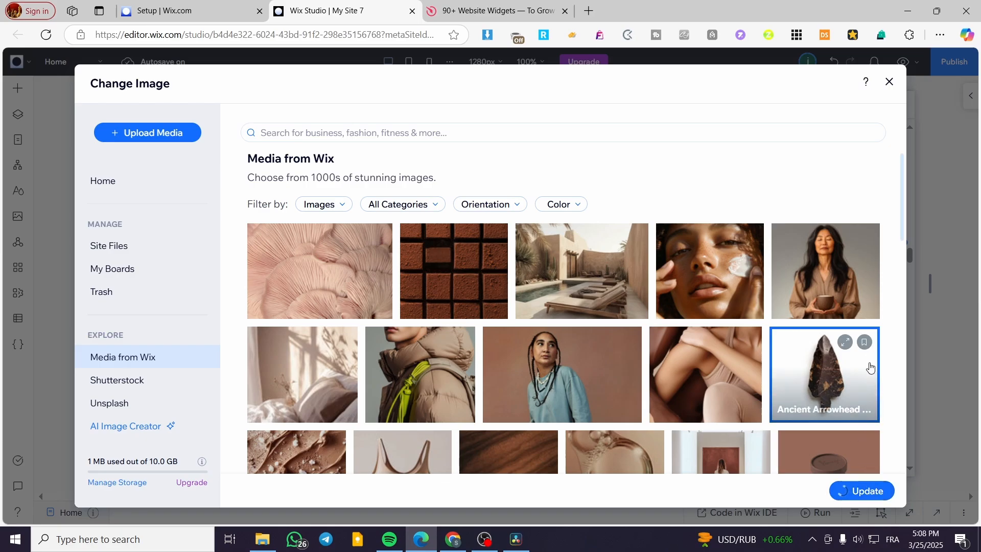
Replace the fifth image in the row with the picture of a woman holding a cup from Media from Wix.
left_click(805, 258)
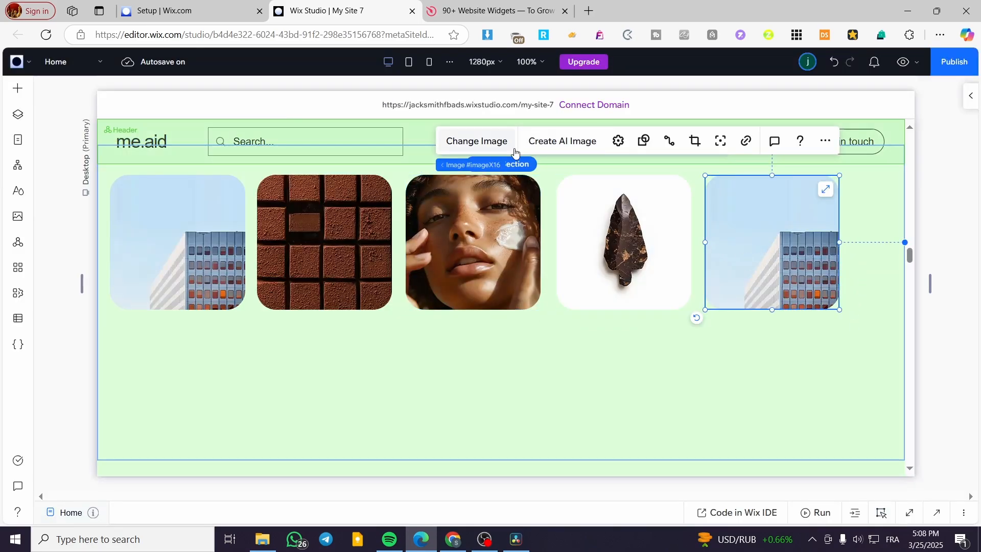
left_click(477, 142)
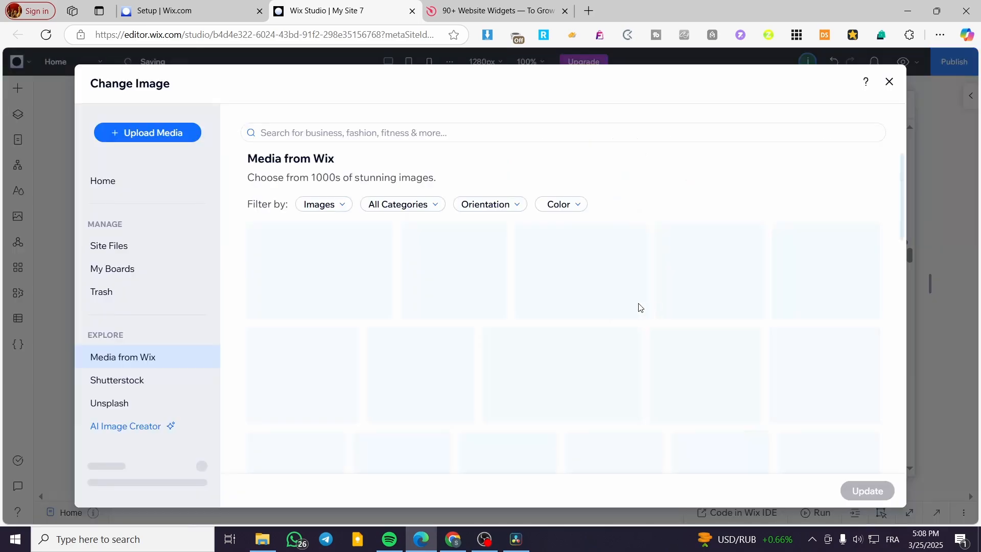
left_click(809, 291)
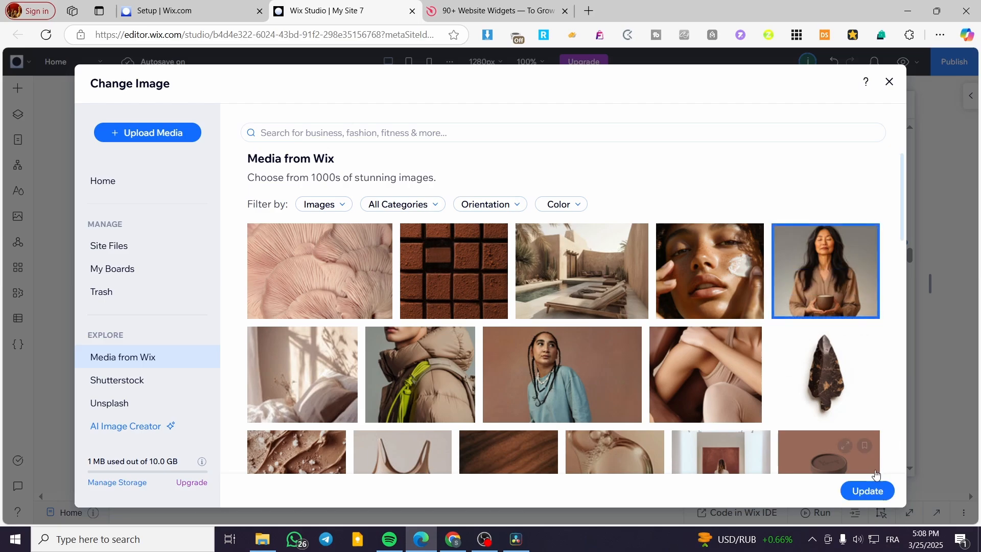
left_click(867, 489)
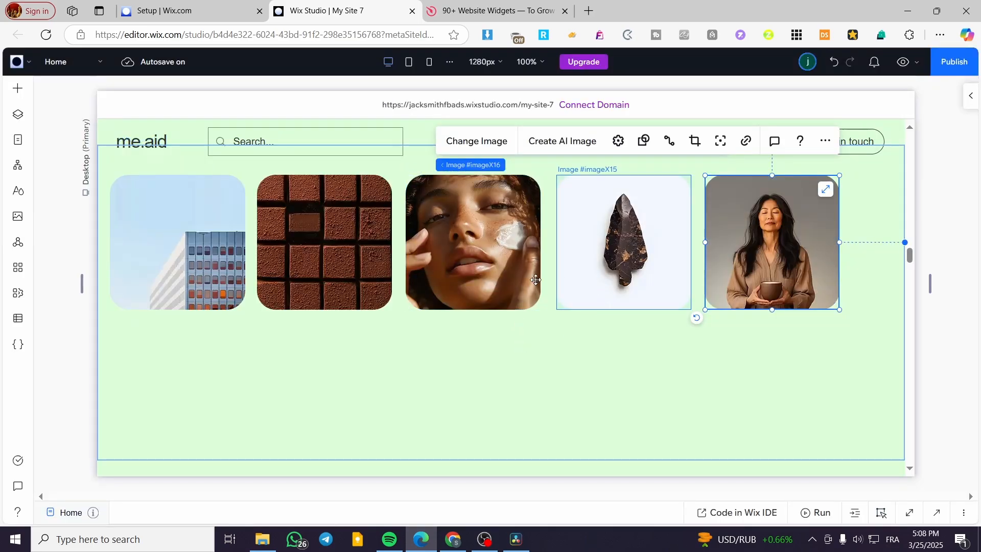
left_click(216, 253)
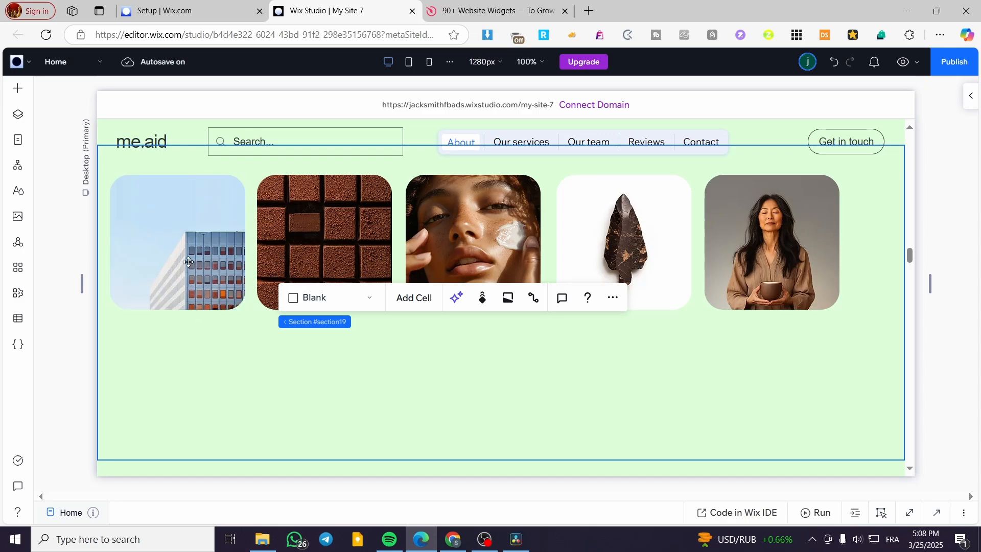
left_click(189, 262)
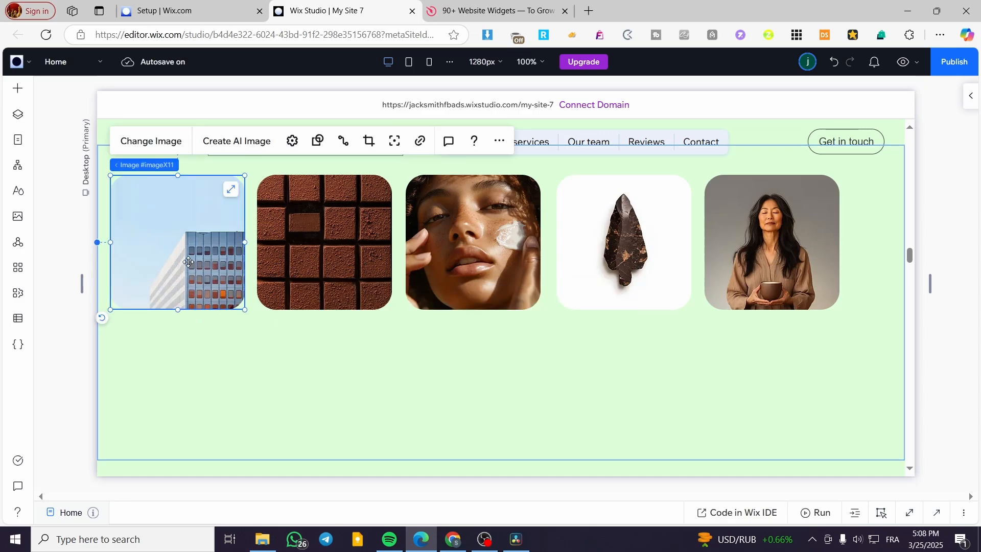
left_click(757, 271)
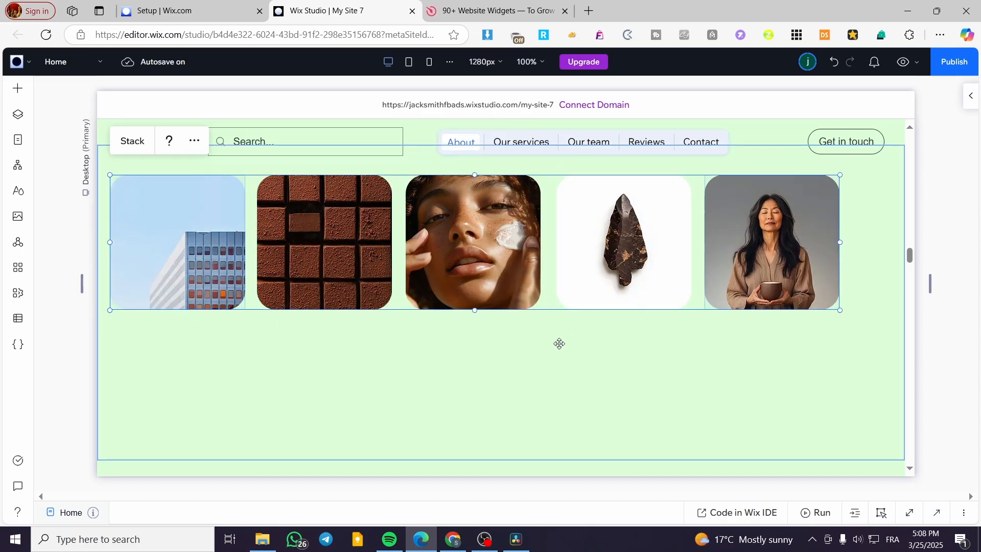
mouse_move(220, 248)
left_mouse_down()
mouse_move(208, 299)
mouse_move(217, 240)
left_mouse_up()
key("ctrl+z")
Select all five images, move the row down in the section and duplicate it as a second row just below.
left_click(243, 267)
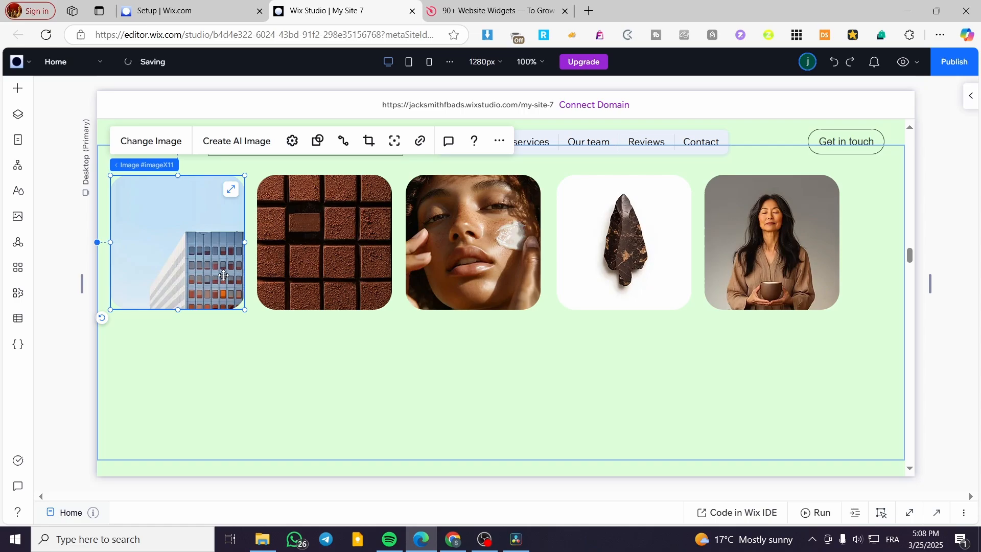
left_click(301, 257, "shift")
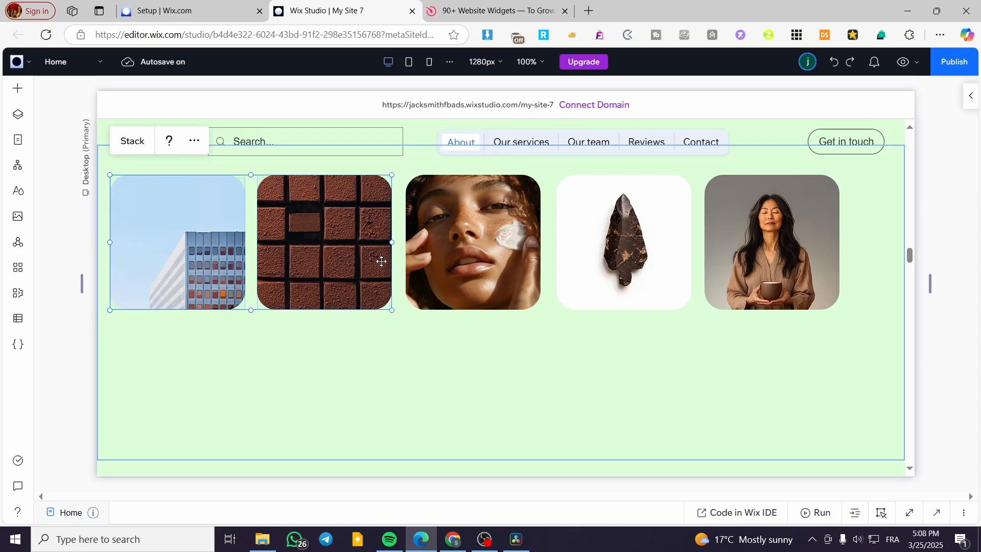
left_click(430, 257, "shift")
left_click(599, 256, "shift")
left_click(762, 268, "shift")
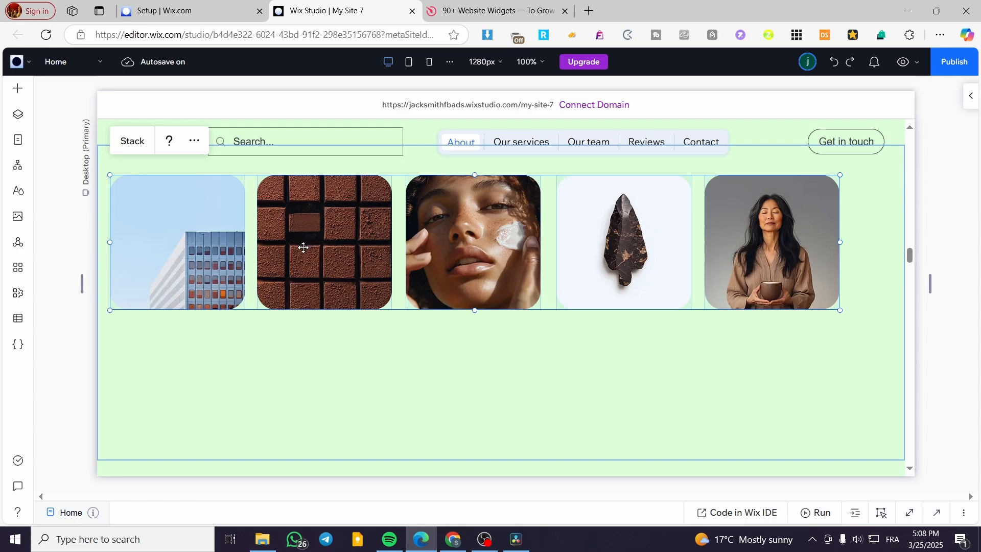
left_click_drag(303, 247, 337, 421)
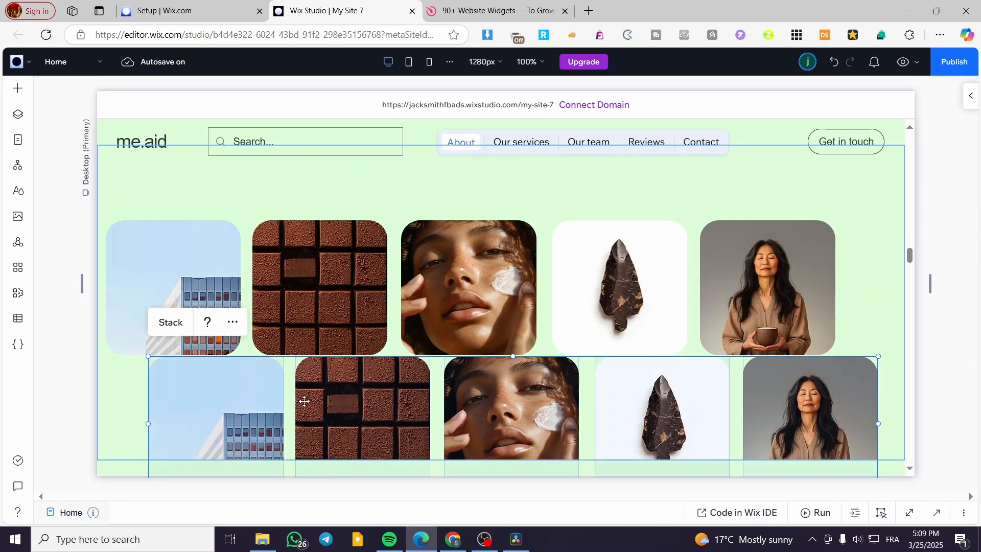
Try placing the duplicated row after the original row and stacking the five original images horizontally.
left_click_drag(232, 406, 926, 269)
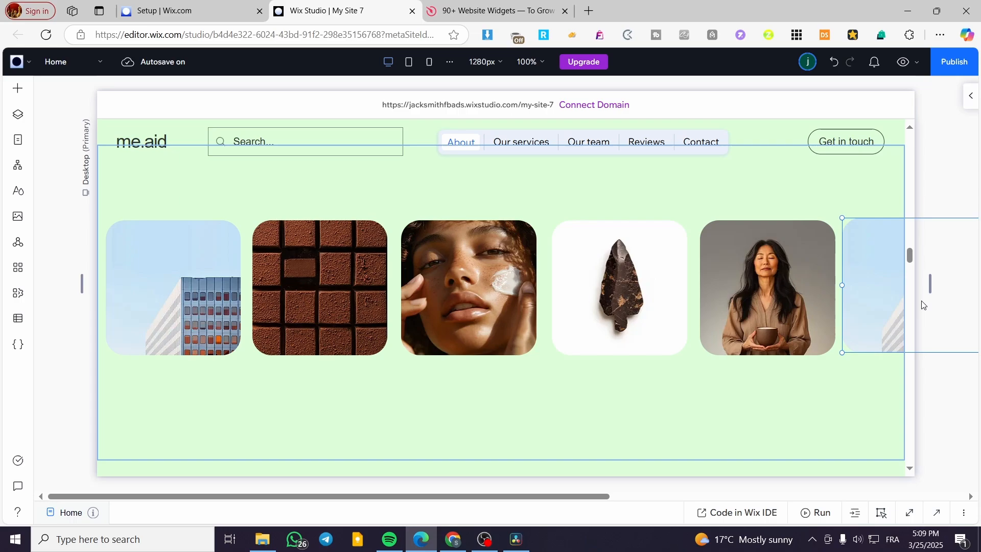
left_click(788, 417)
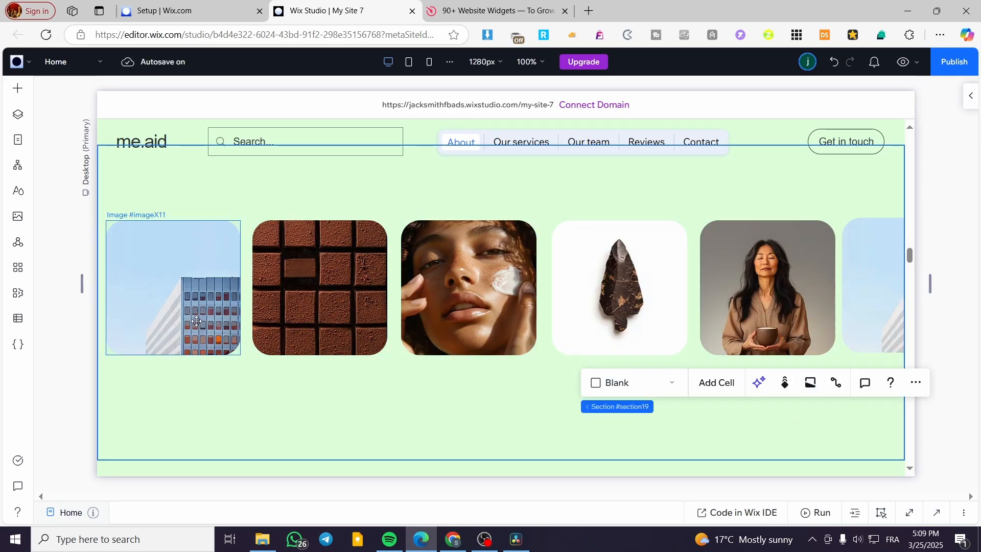
left_click(188, 320)
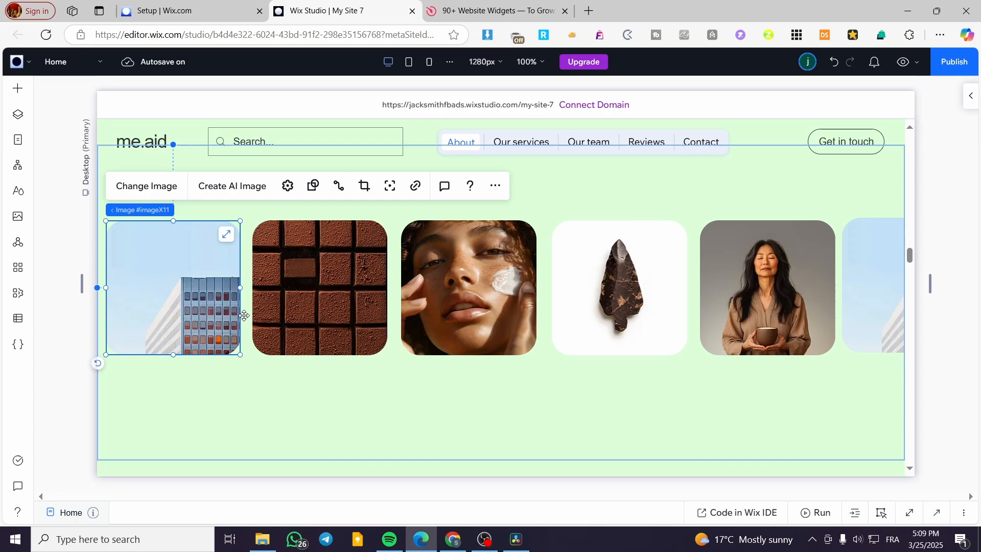
left_click(313, 313, "shift")
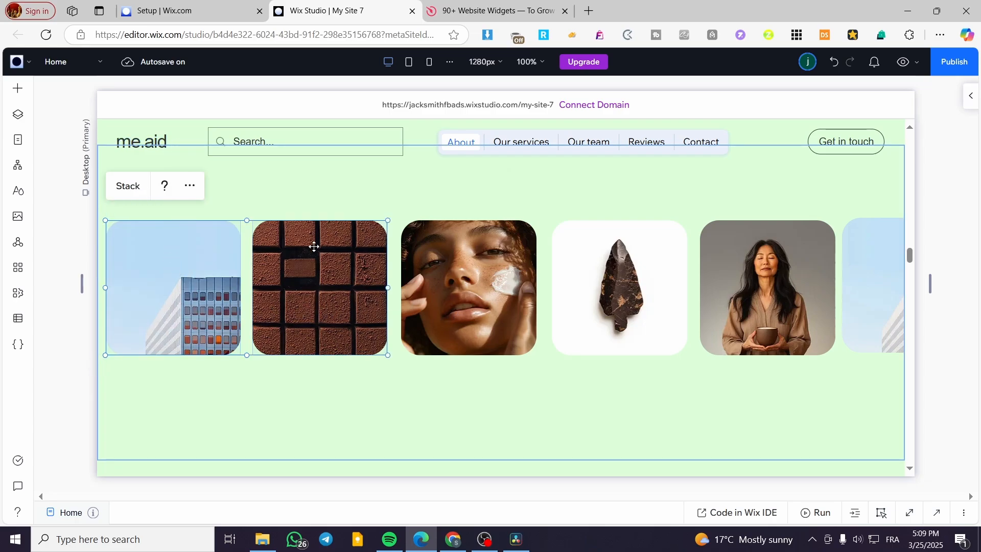
left_click(447, 289, "shift")
left_click(589, 297, "shift")
left_click(731, 293, "shift")
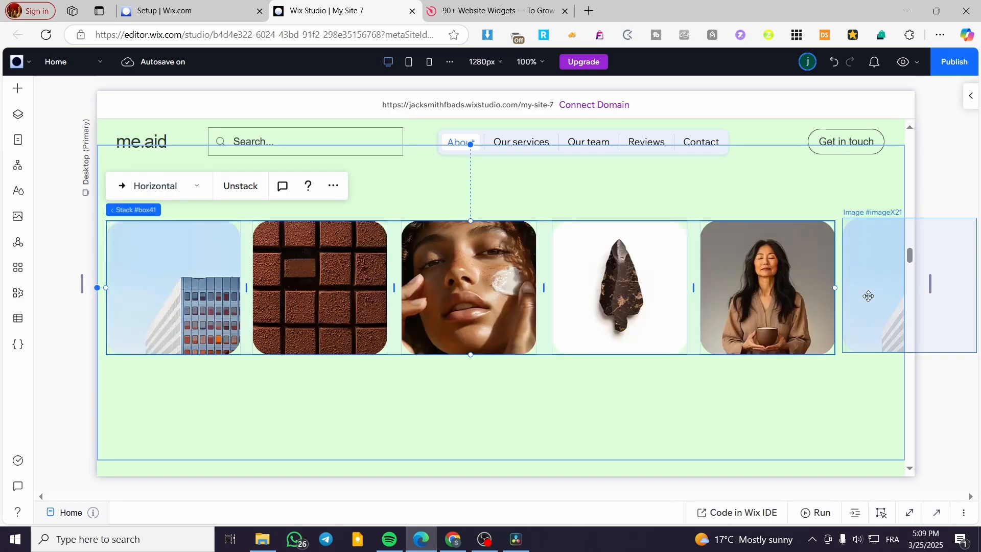
left_click_drag(816, 374, 811, 388)
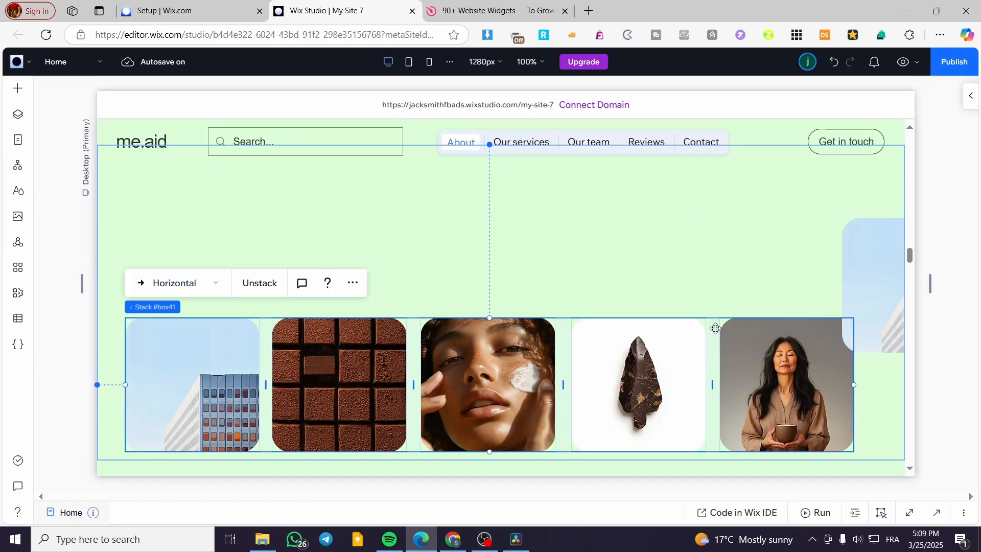
Undo the stacking of the original images and the repositioning of the duplicated row.
key("ctrl+z")
key("ctrl+z")
key("ctrl+z")
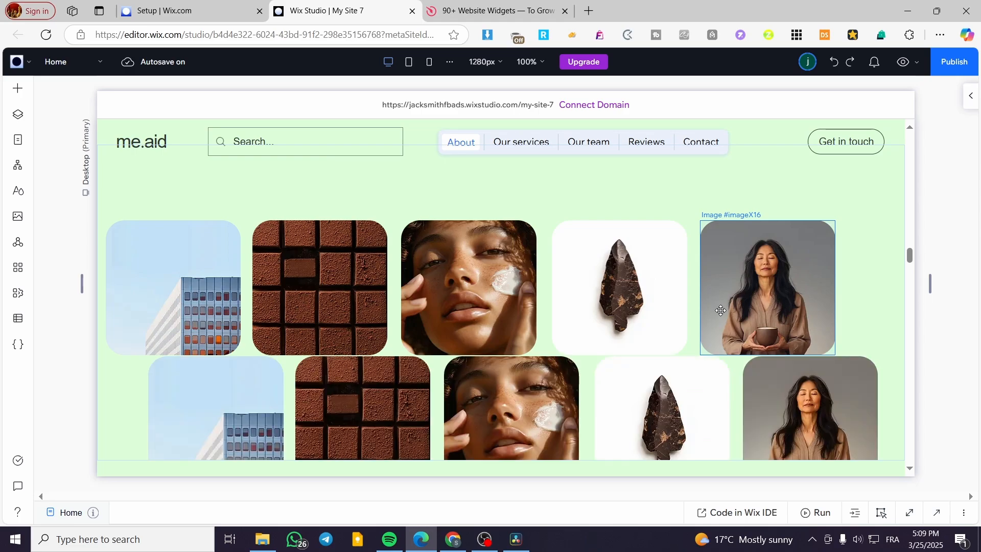
Select the five images of the lower duplicated row and group them into a horizontal stack.
left_click(244, 405)
left_click(225, 407)
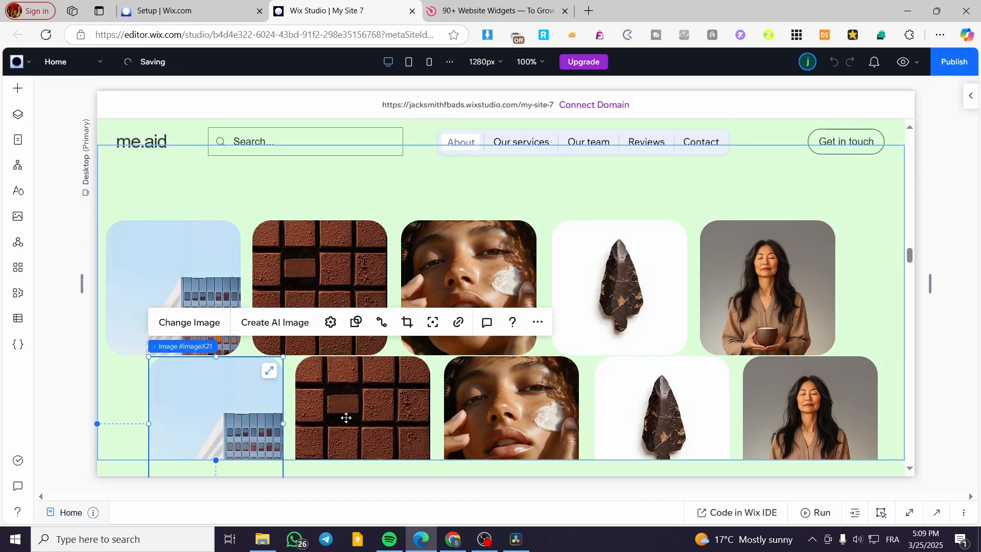
left_click(348, 416, "shift")
left_click(504, 420, "shift")
left_click(773, 406, "shift")
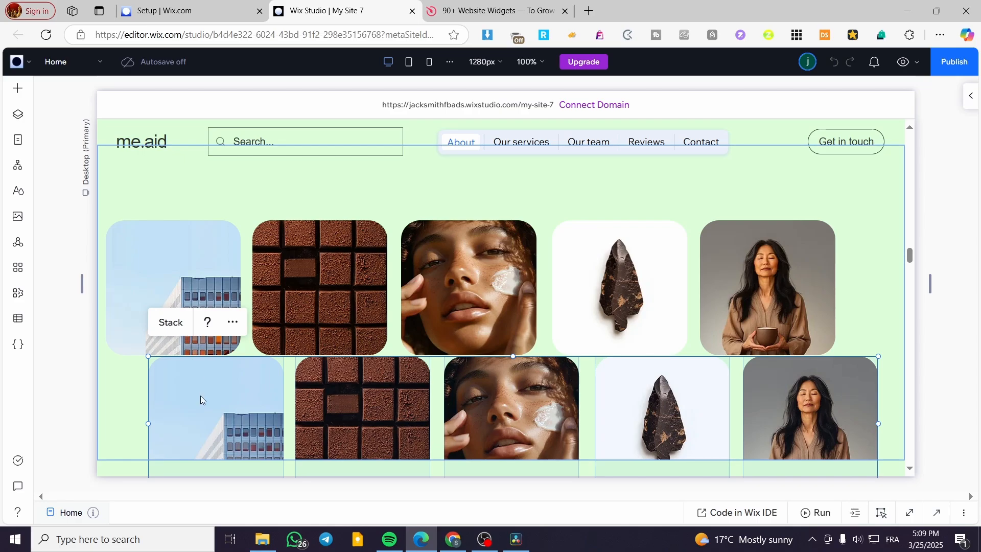
Select the five images of the upper row and group them into their own horizontal stack.
left_click(143, 274)
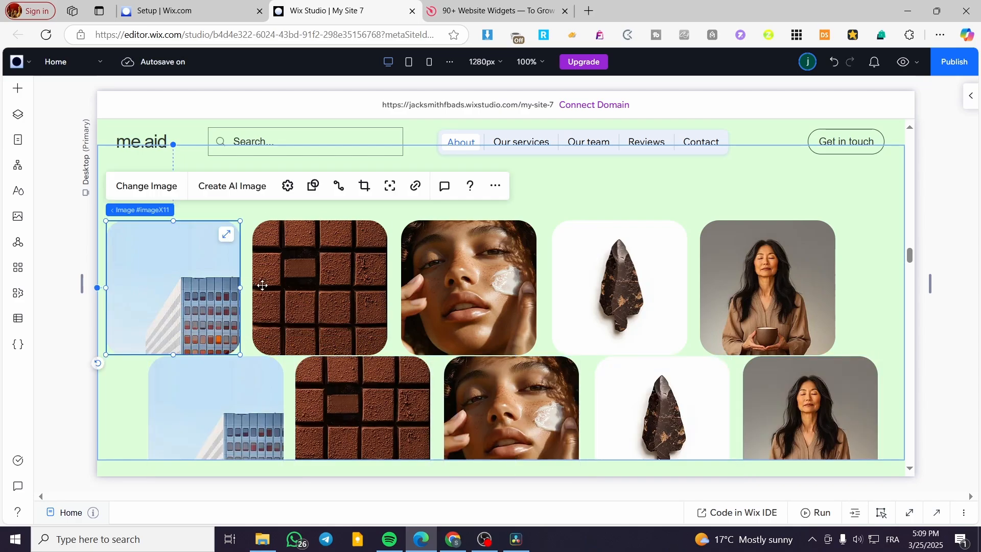
left_click(299, 290, "shift")
left_click(445, 295, "shift")
left_click(616, 297, "shift")
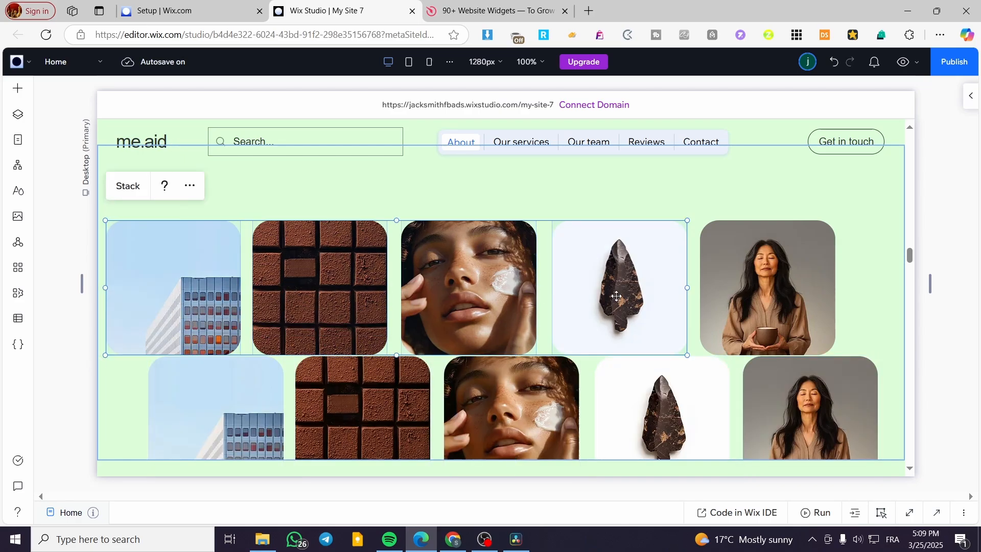
left_click(735, 293, "shift")
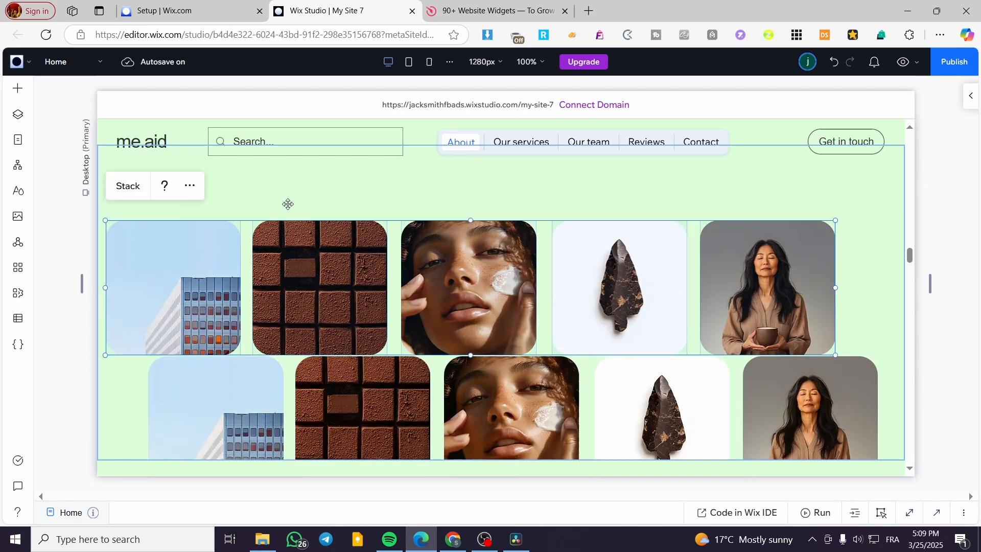
Place the lower stack directly after the upper stack's last image and combine both into one horizontal stack.
left_click(195, 406)
left_click_drag(195, 406, 876, 269)
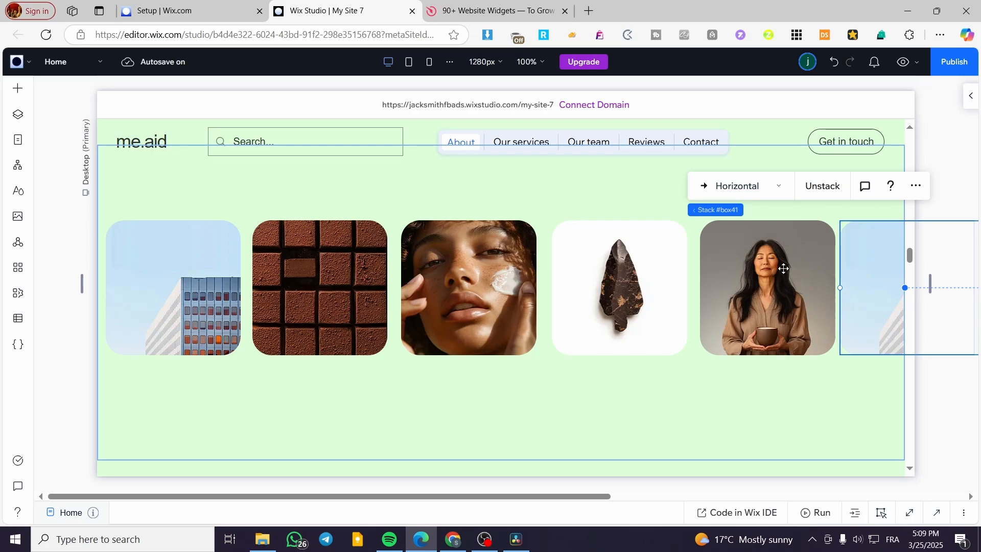
left_click(736, 330)
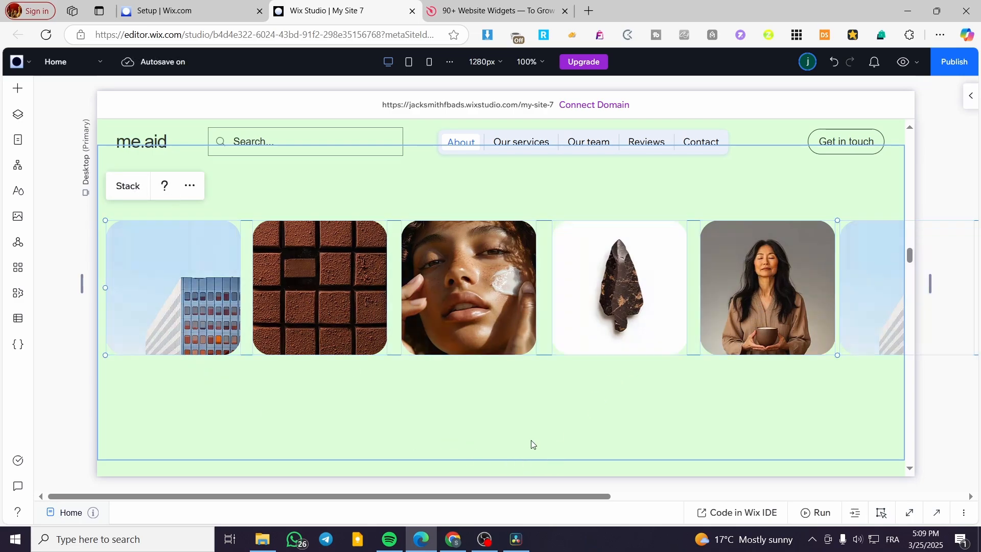
left_click(884, 204)
Add a Cross loop animation to the combined image stack.
left_click(975, 98)
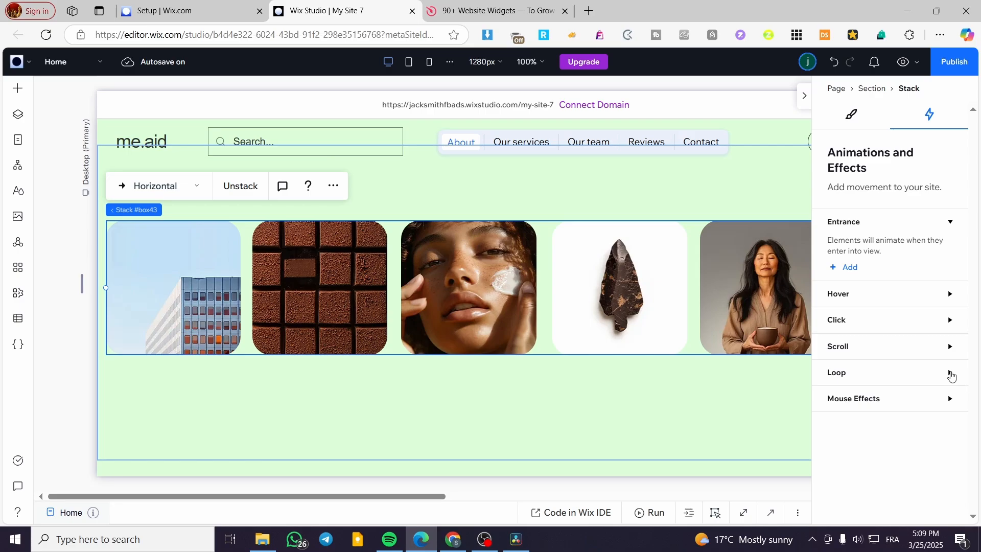
left_click(950, 374)
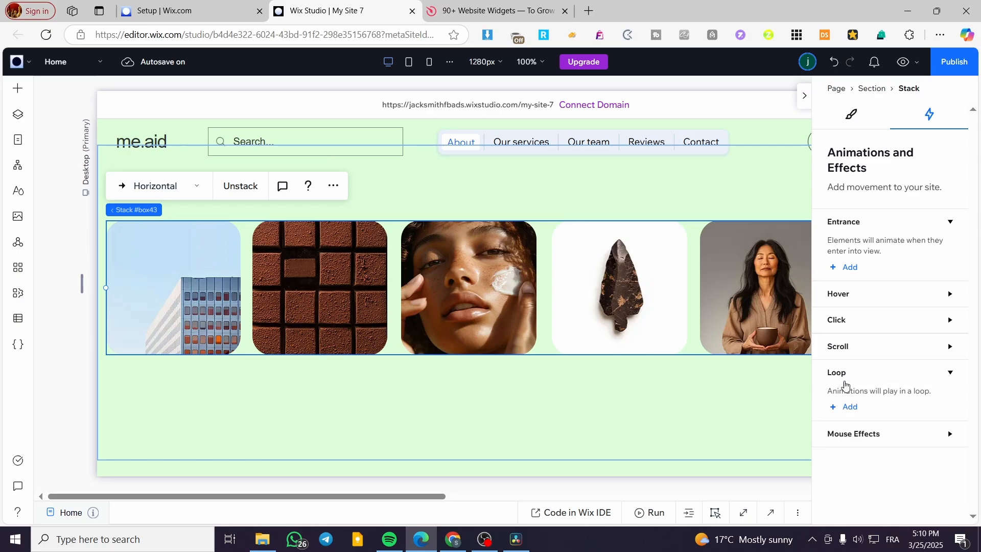
left_click(850, 408)
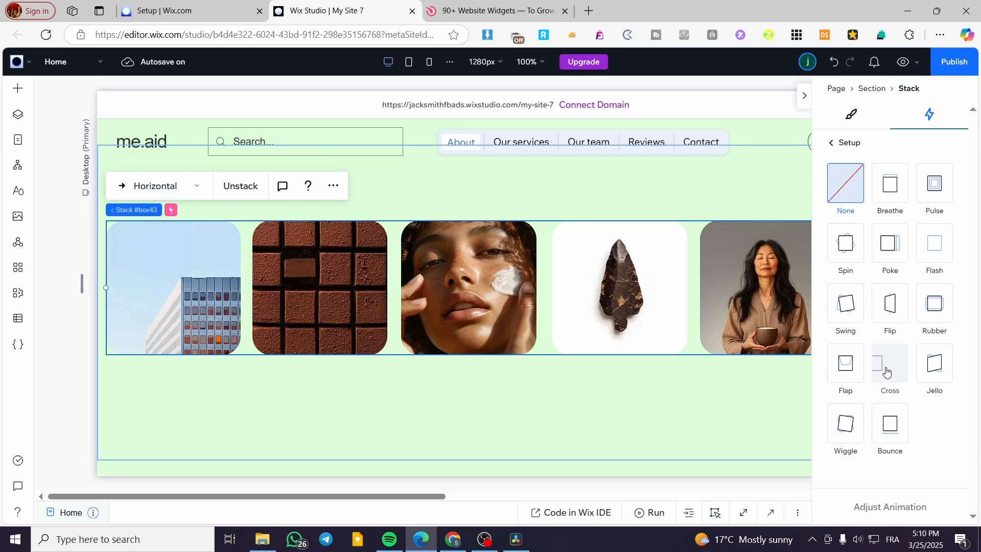
left_click(886, 372)
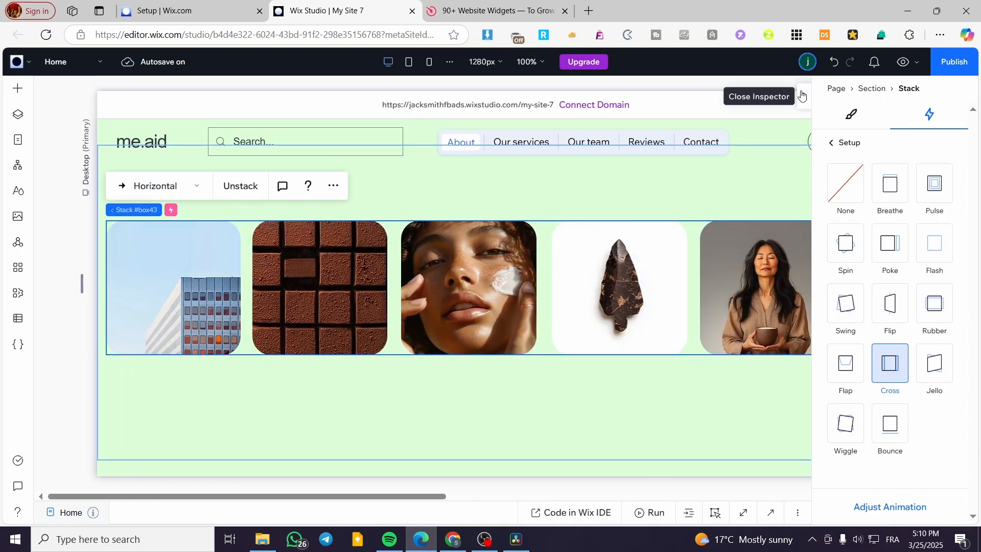
left_click(805, 98)
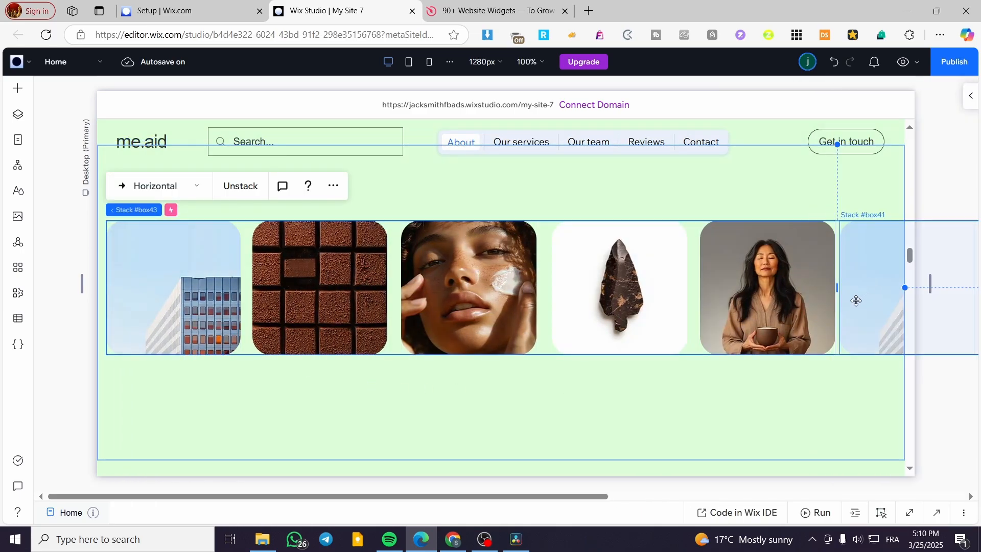
Examine the two nested image stacks and reselect the combined outer stack.
left_click(872, 319)
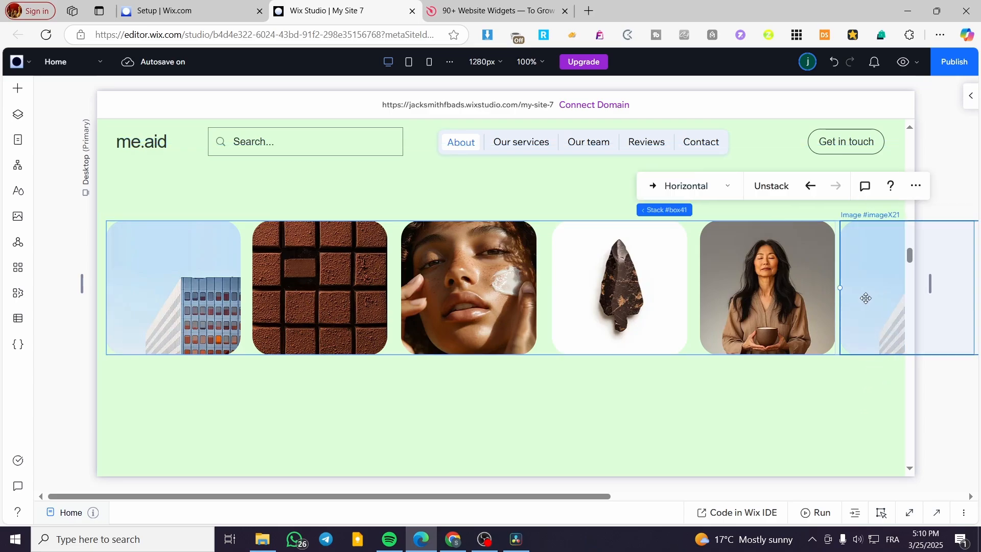
left_click_drag(866, 298, 292, 258)
left_click(347, 265)
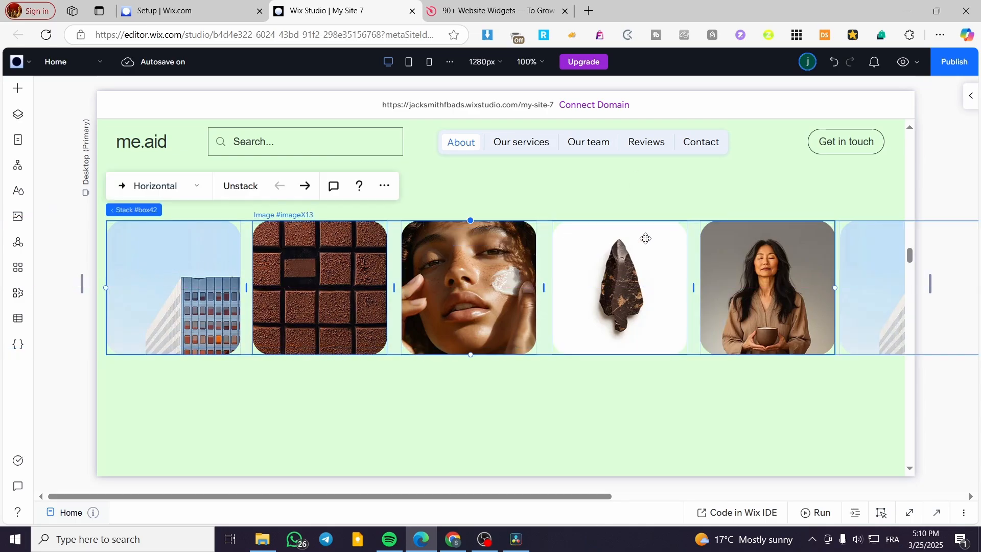
mouse_move(651, 294)
left_mouse_down()
mouse_move(651, 320)
mouse_move(657, 287)
left_mouse_up()
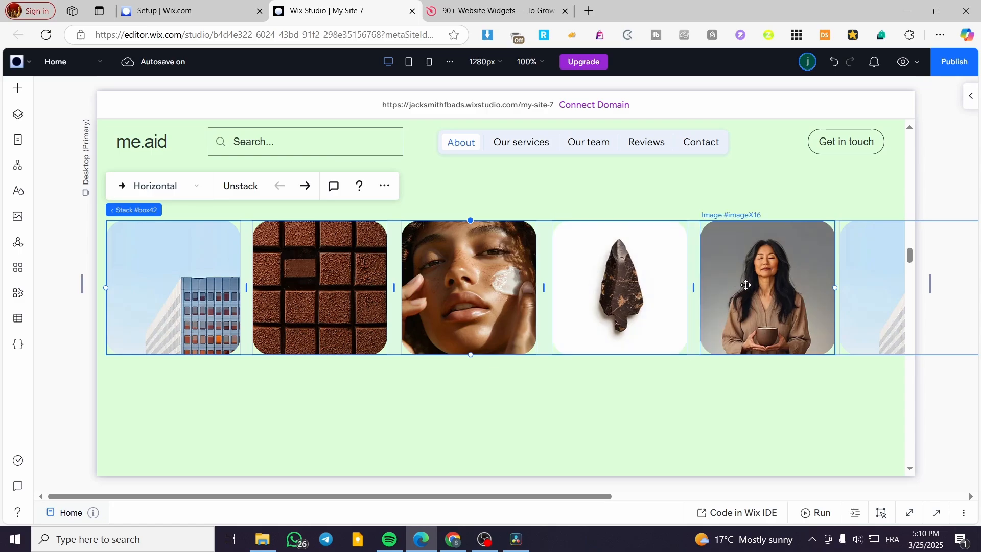
key("Delete")
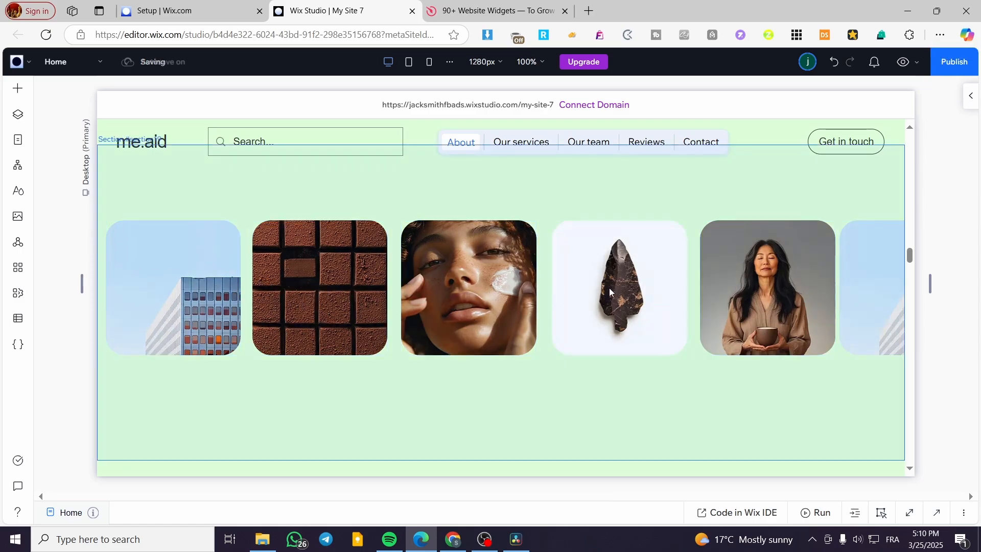
left_click(612, 291)
left_click(668, 297)
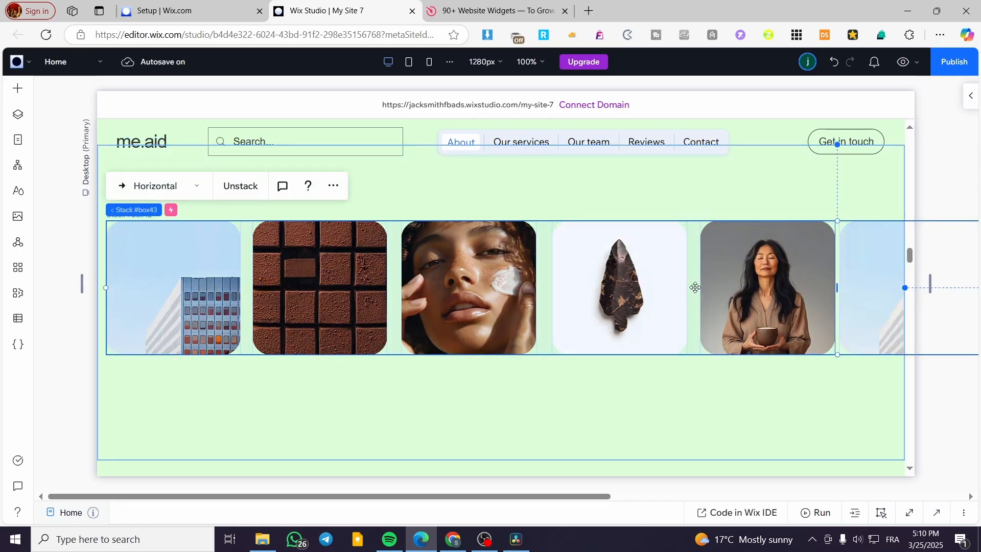
Place a copy of the image stack directly before the first image so the combined horizontal row extends beyond the page's left edge.
left_click_drag(786, 278, 38, 285)
left_click_drag(433, 281, 160, 281)
left_click_drag(265, 289, 222, 286)
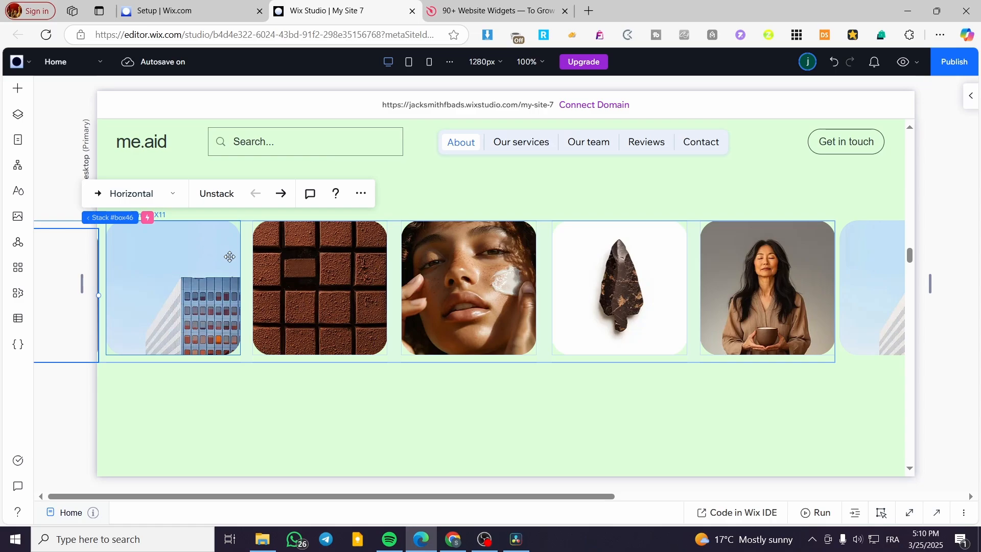
left_click(213, 272)
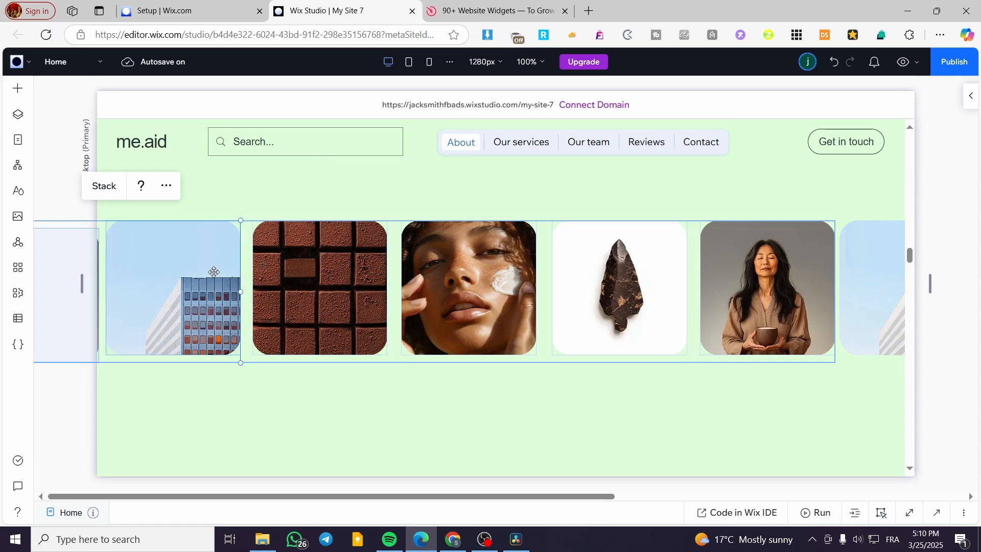
left_click(863, 304)
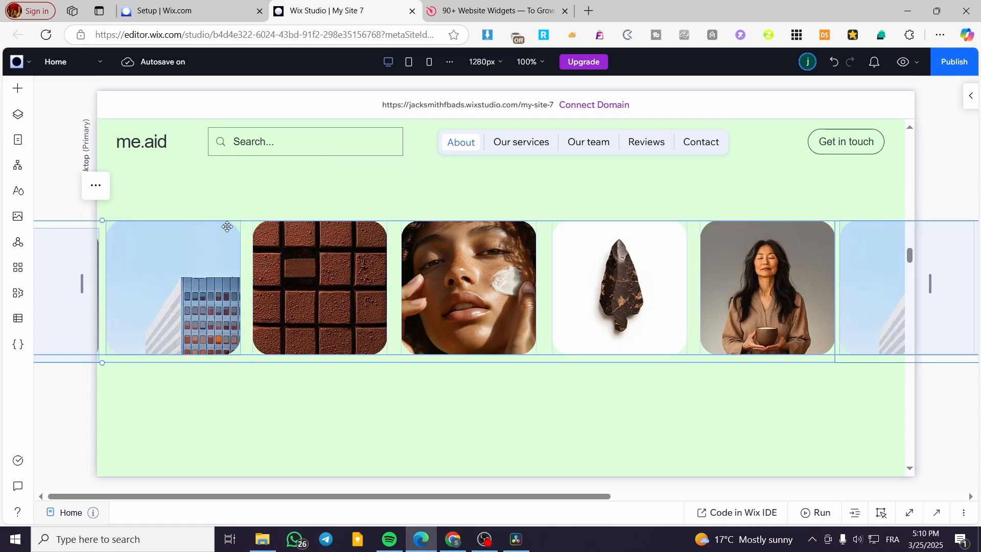
left_click(96, 185)
left_click(352, 194)
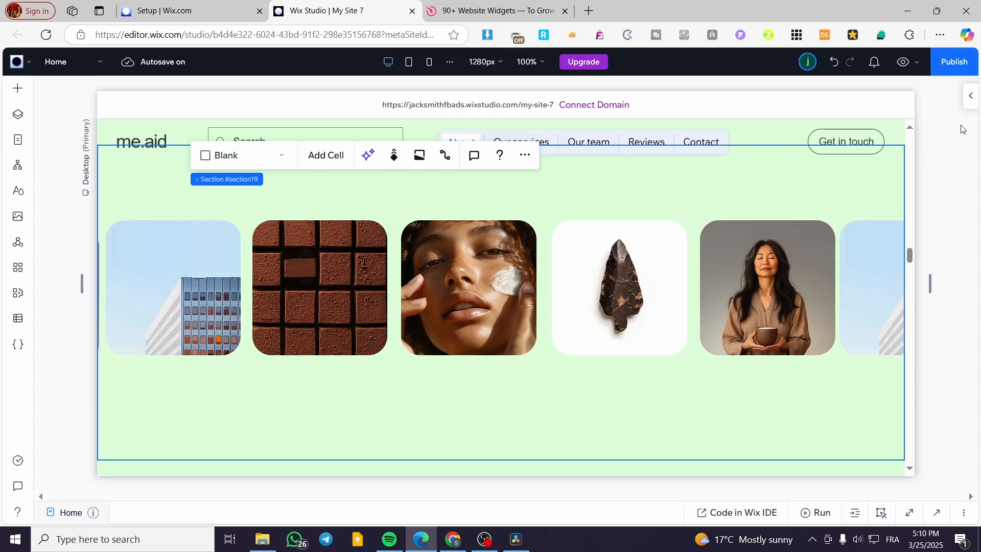
Open the combined stack's loop animation settings and preview the Cross effect on the canvas.
left_click(969, 96)
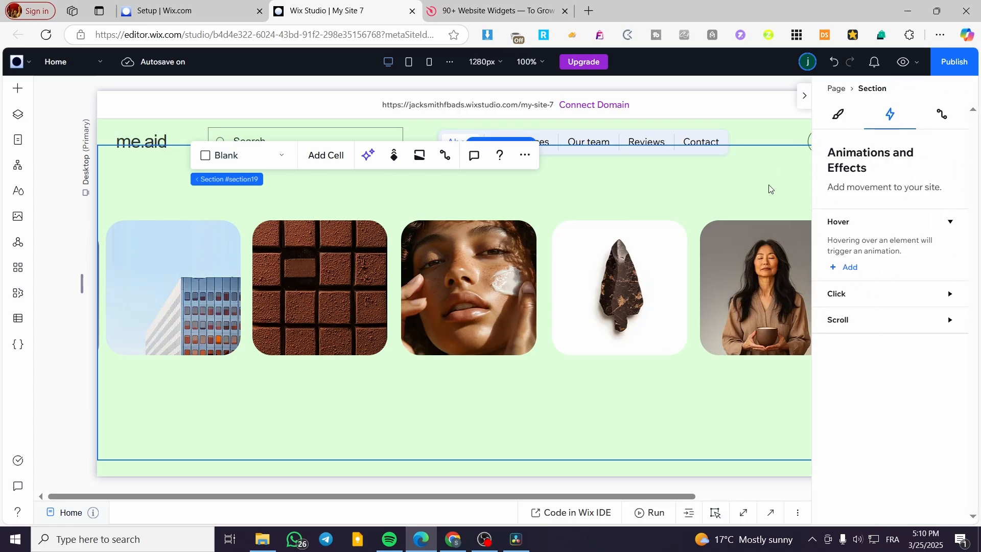
left_click(777, 213)
left_click(804, 95)
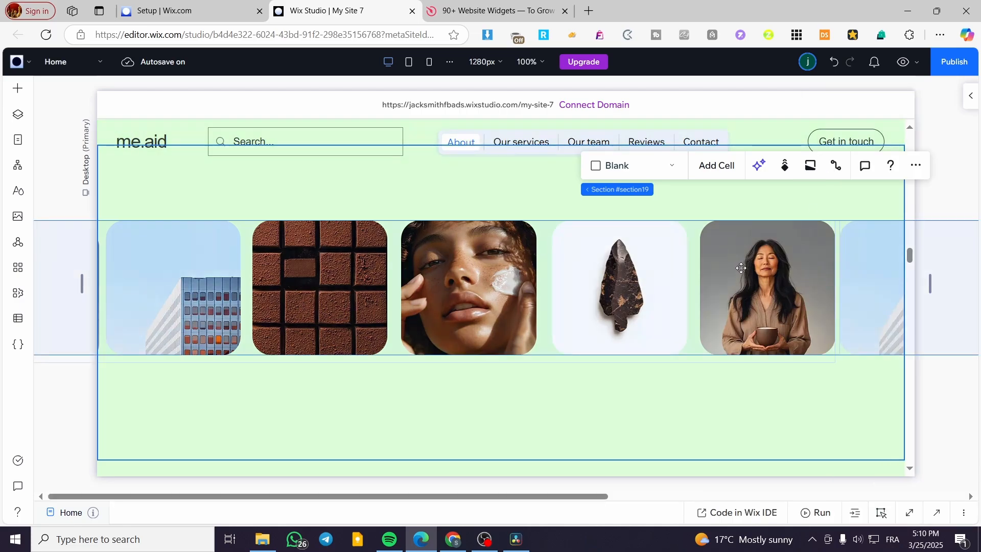
left_click(967, 98)
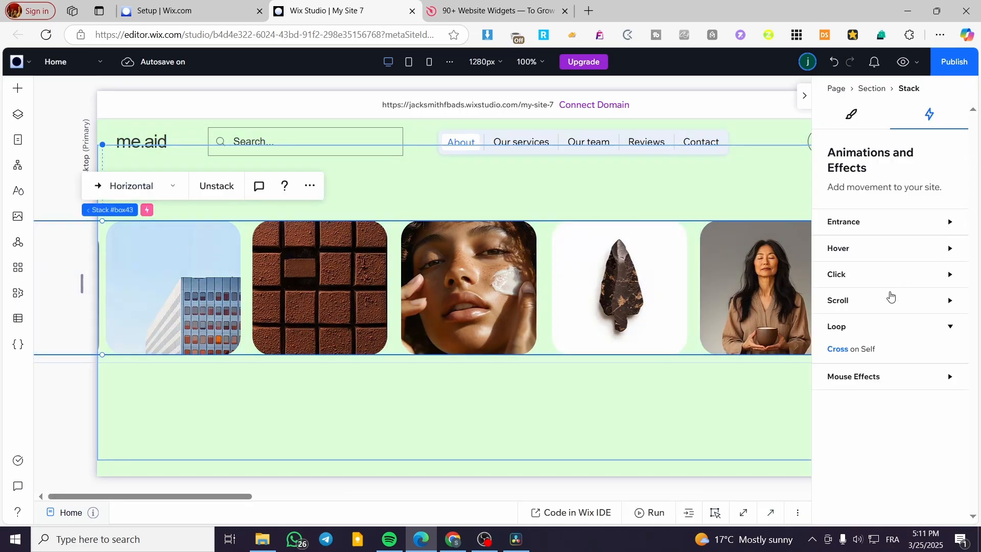
left_click(864, 349)
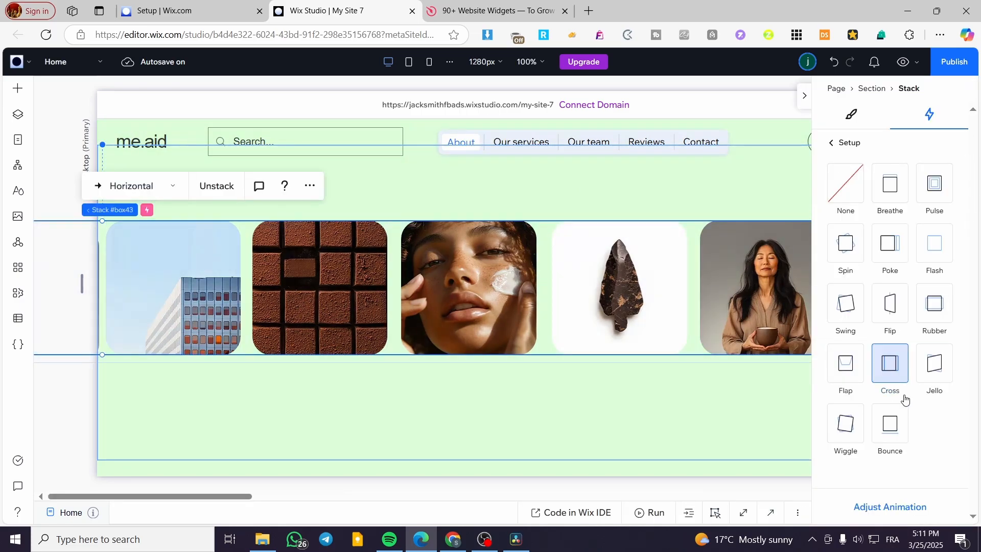
left_click(917, 378)
left_click(890, 369)
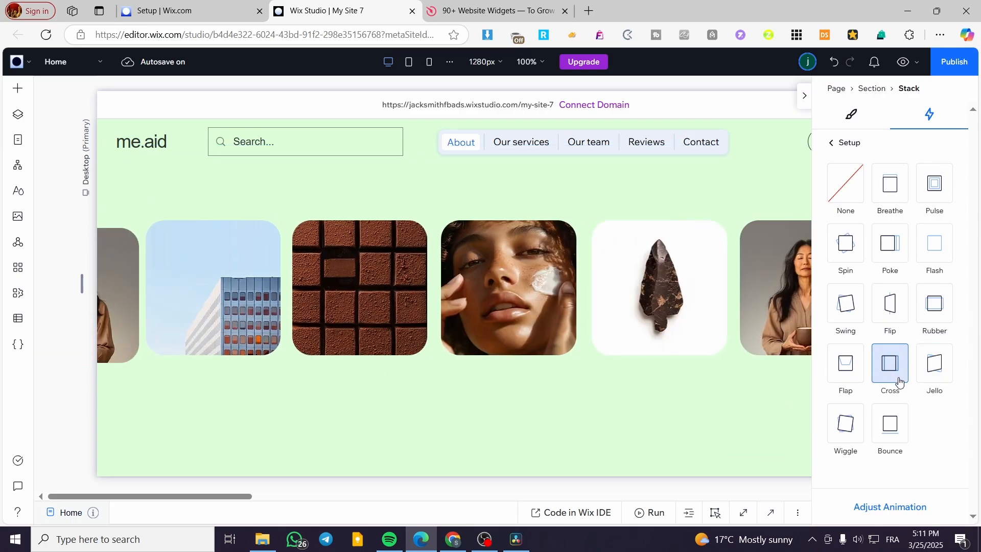
left_click(670, 421)
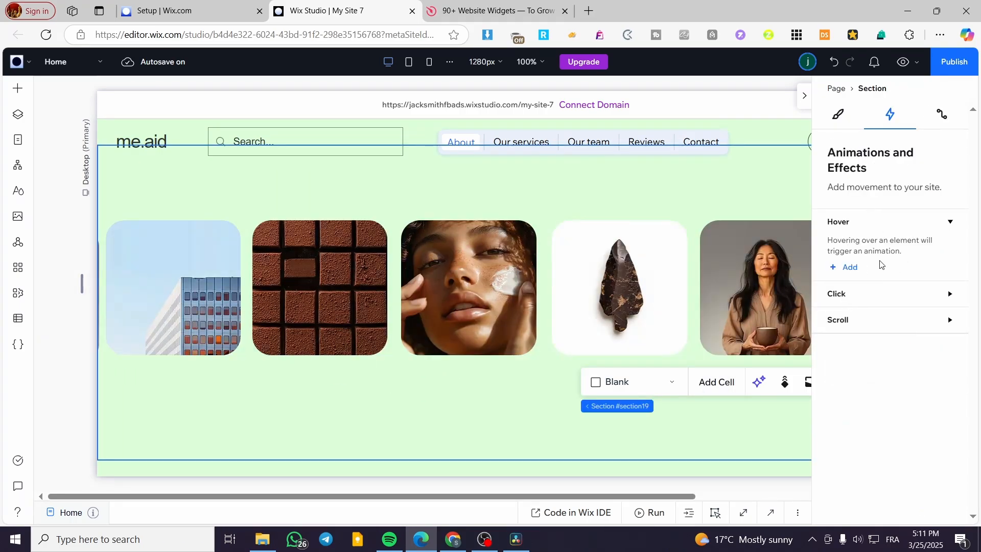
Reopen the combined stack's loop effects, try Flap, and reselect Cross to watch its motion.
left_click(804, 95)
left_click(546, 254)
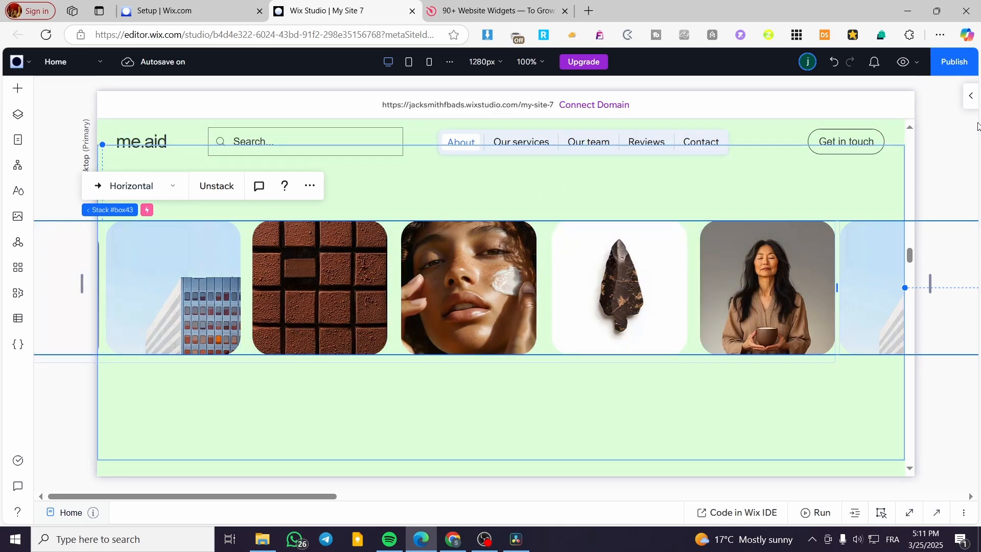
left_click(968, 100)
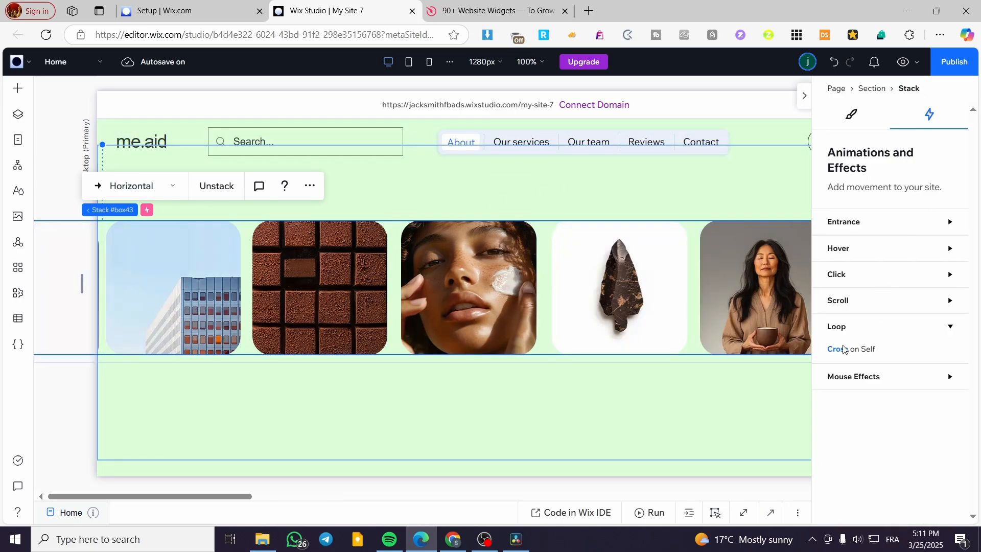
left_click(863, 349)
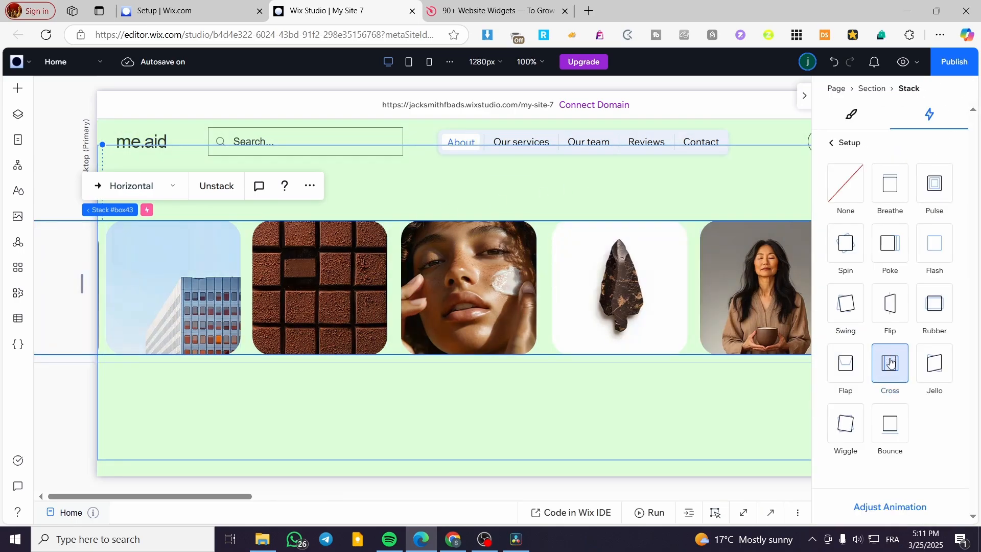
left_click(848, 370)
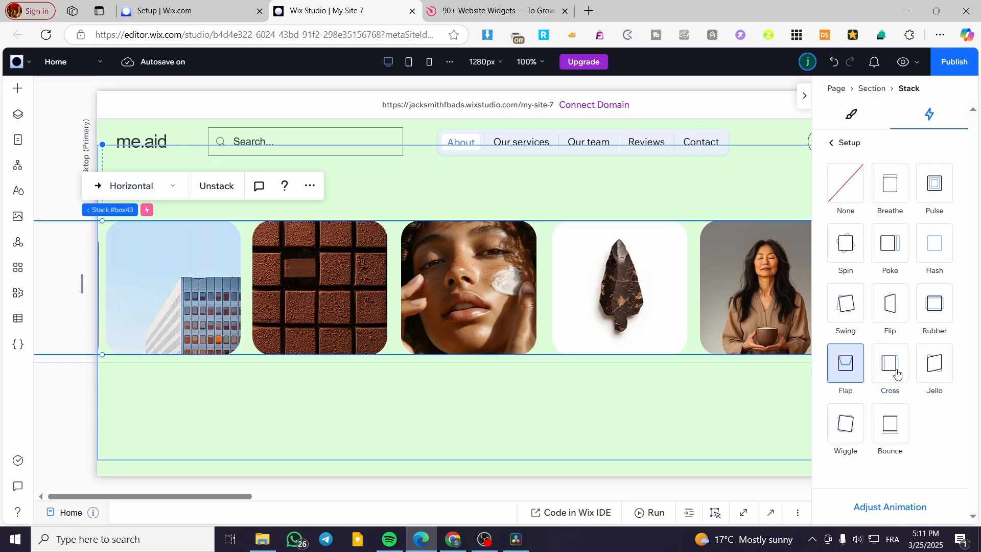
left_click(894, 371)
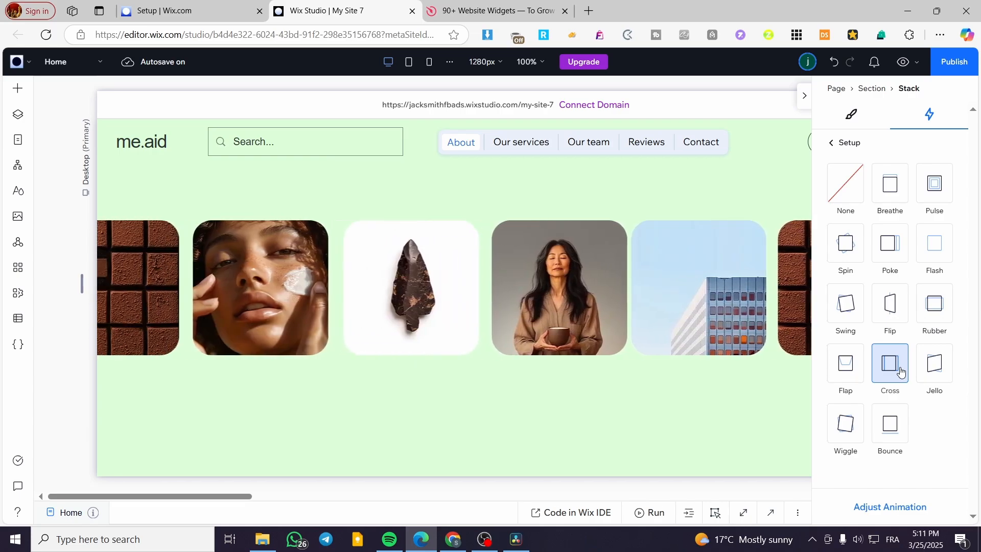
Preview the Cross animation from its adjustment settings, trying a repeat delay of 1 s and restoring it to 0 s.
left_click(908, 507)
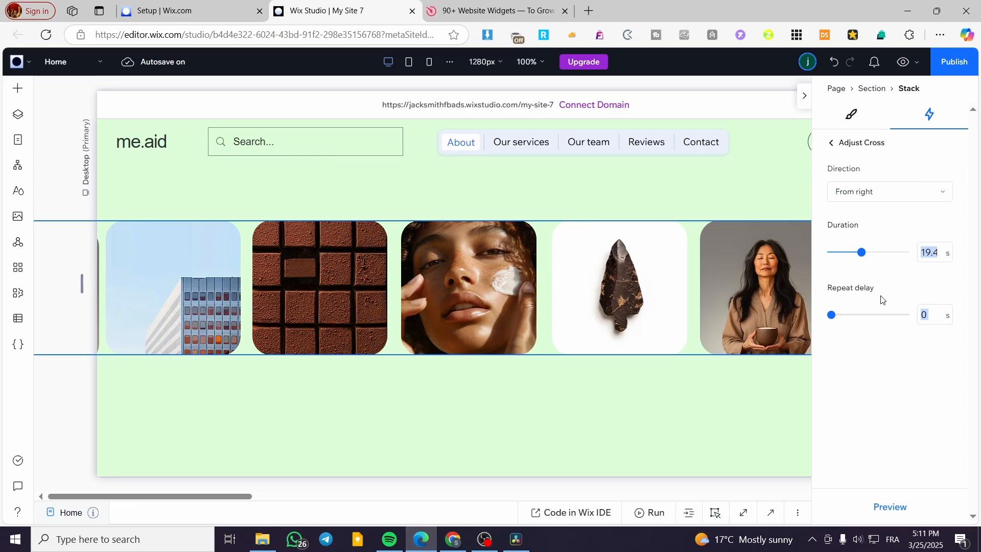
left_click(892, 508)
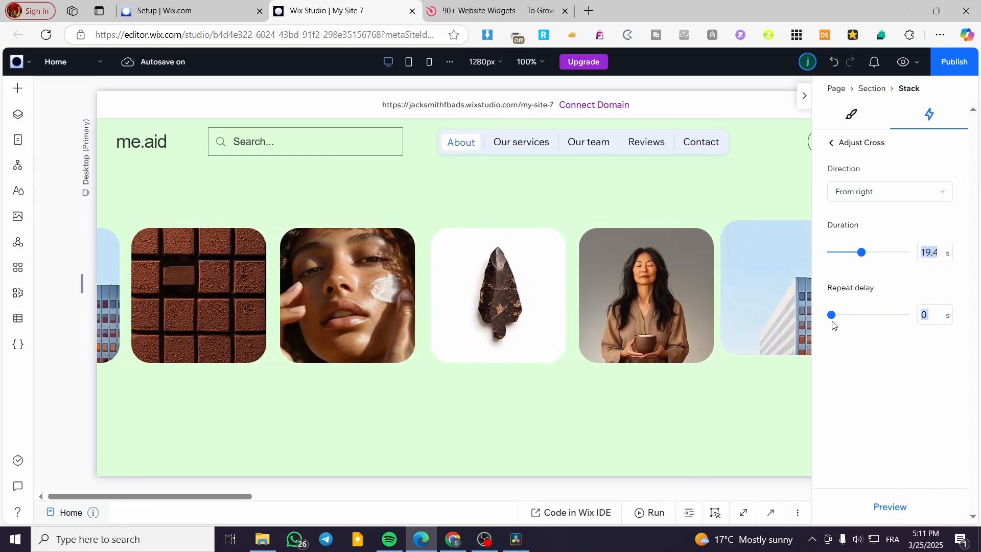
left_click_drag(834, 320, 837, 320)
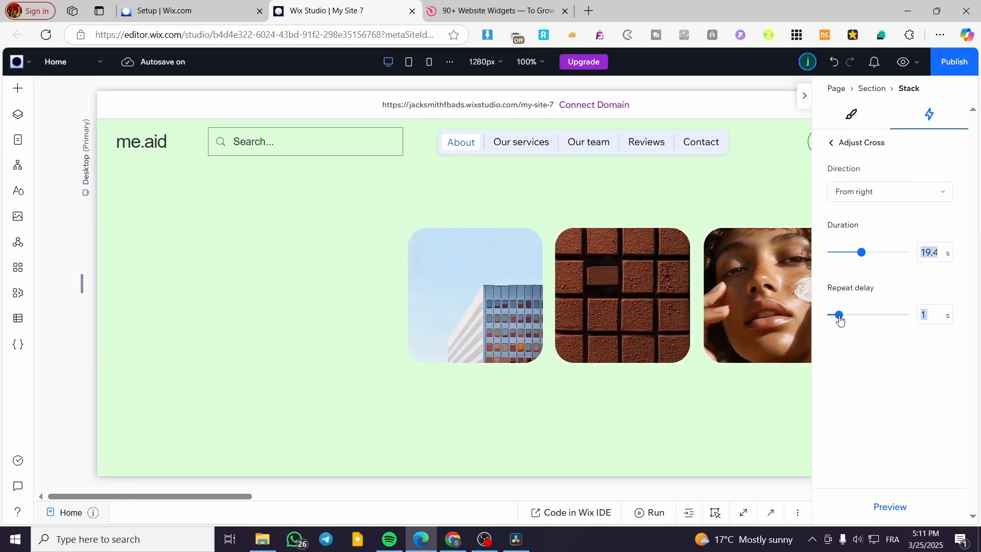
left_click_drag(838, 316, 820, 321)
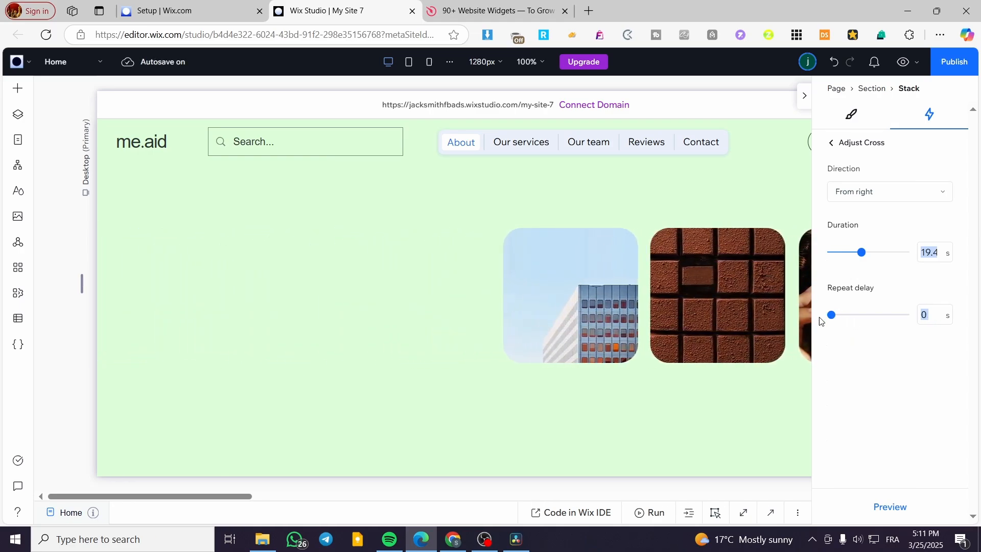
left_click(877, 513)
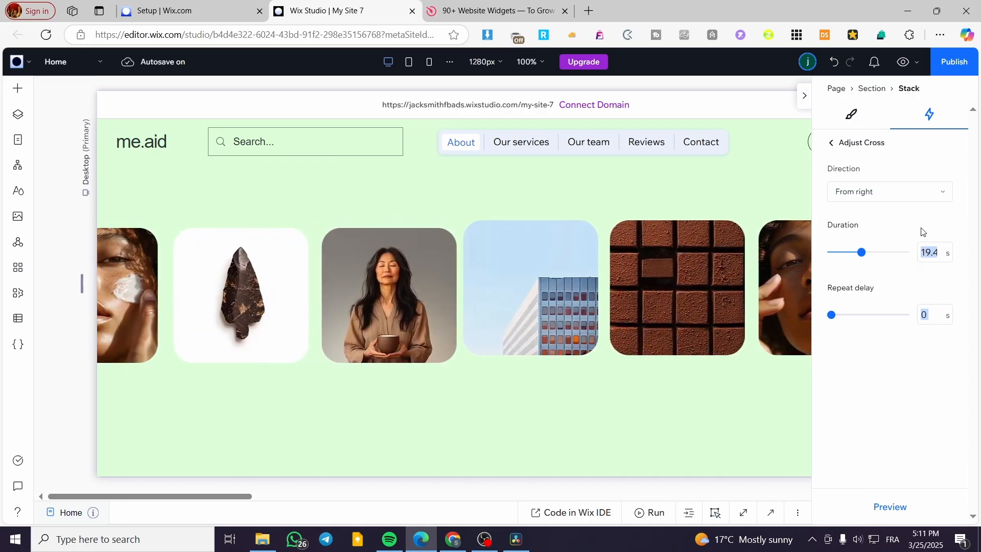
Set the Cross animation's direction to From left, preview it, and leave the animation settings.
left_click(926, 199)
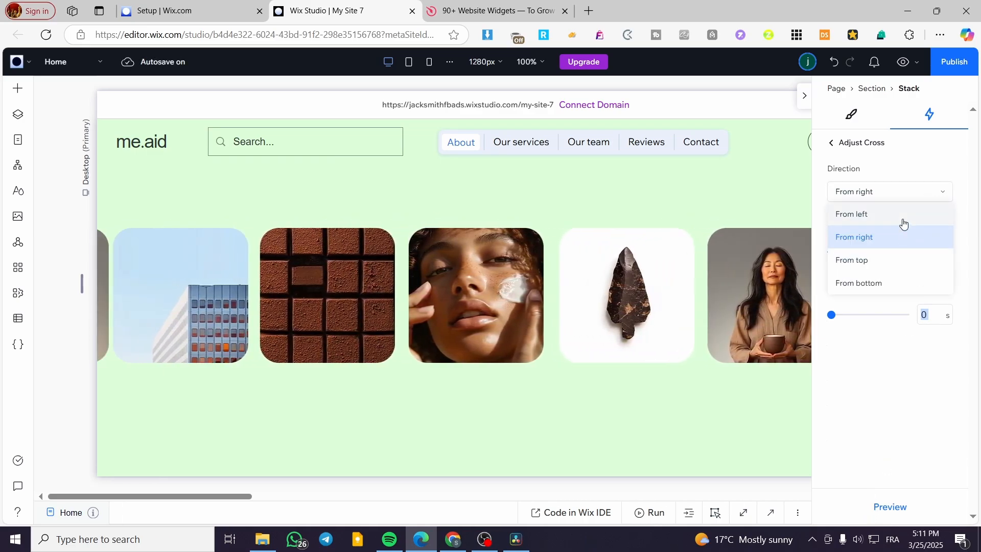
left_click(903, 220)
left_click(908, 506)
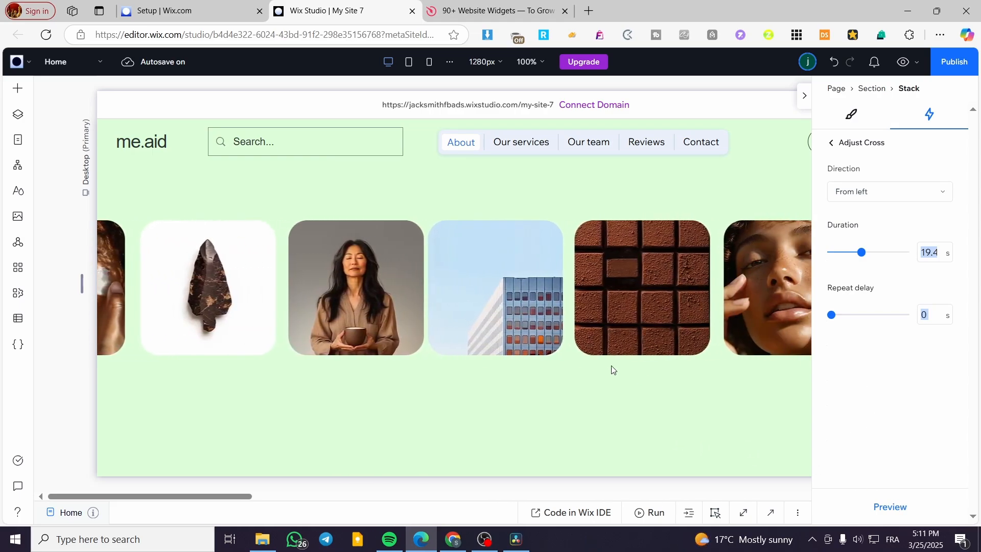
left_click(804, 95)
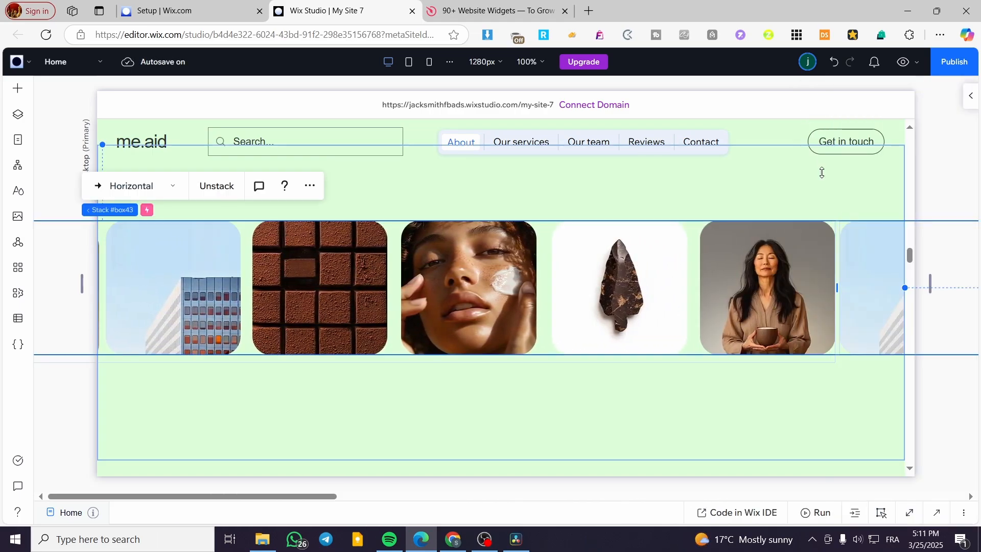
left_click(532, 406)
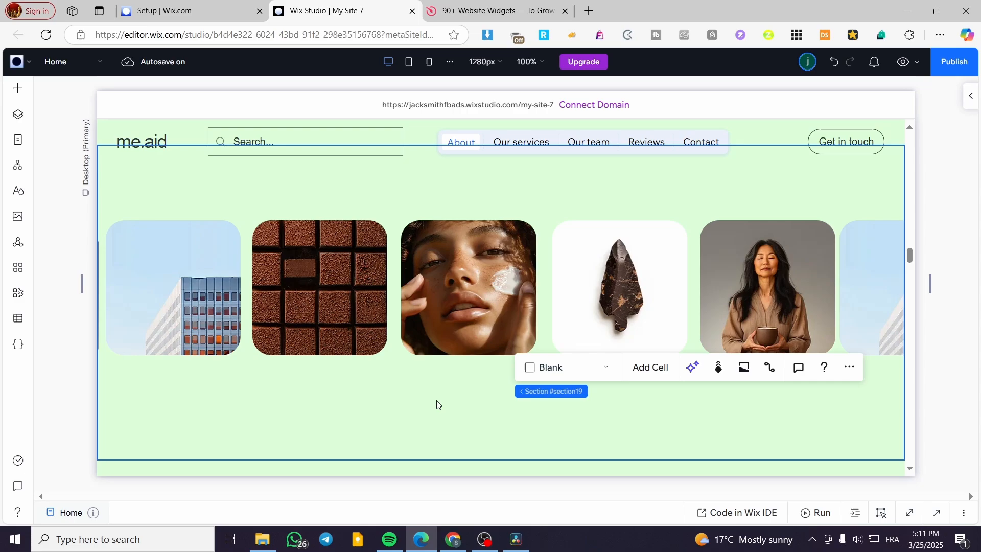
Switch to the Elfsight site and open the Slider widget's page from the Tools category of the widget list.
left_click(476, 9)
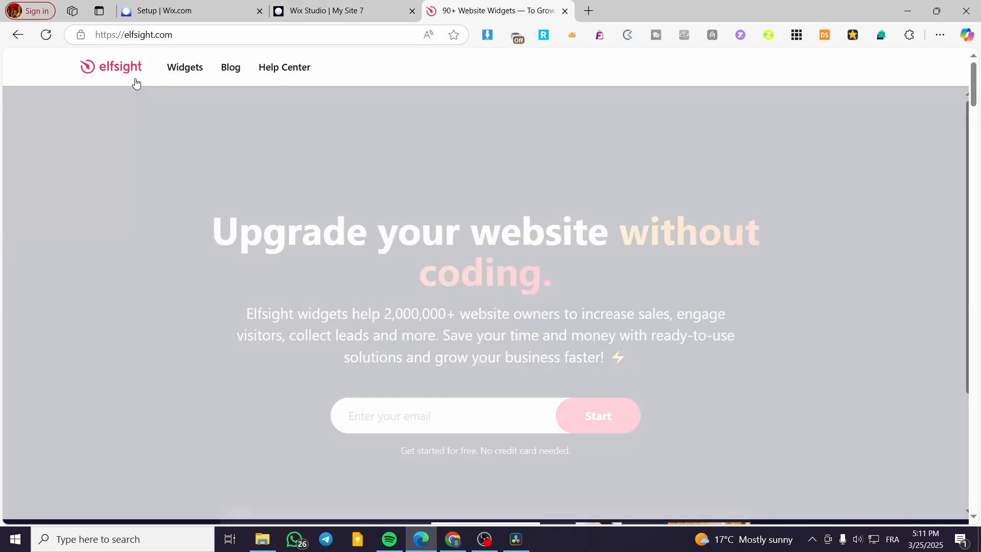
mouse_move(176, 70)
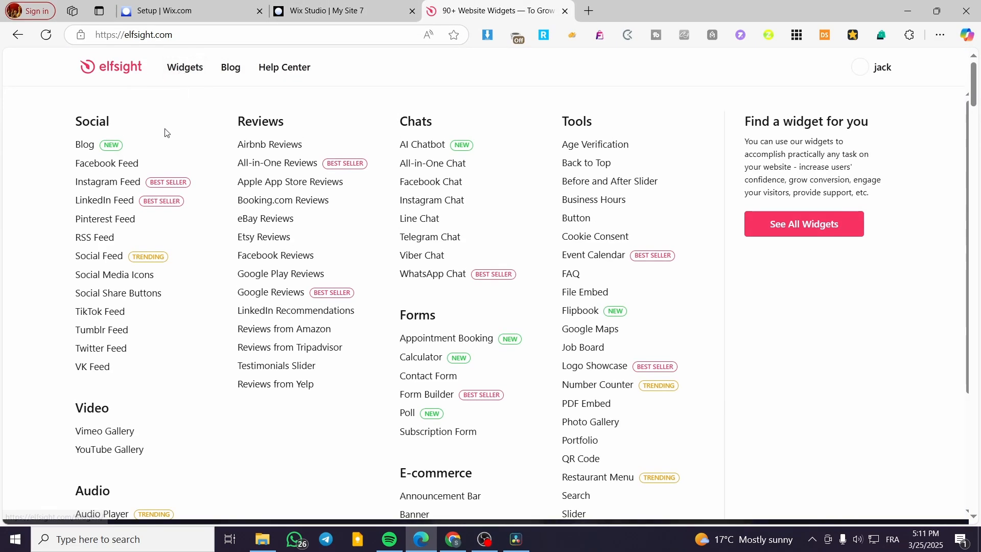
scroll(608, 256, "down", 3)
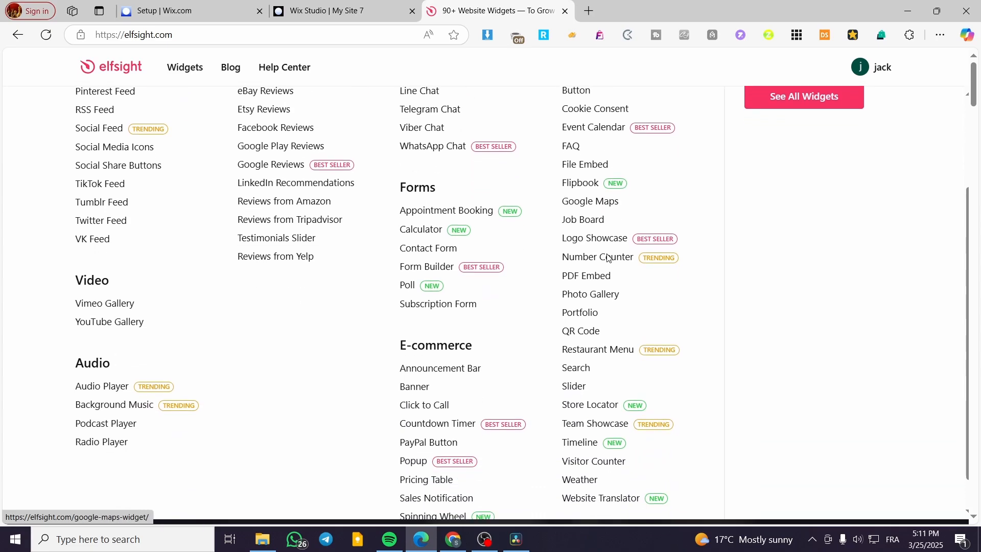
scroll(409, 291, "up", 3)
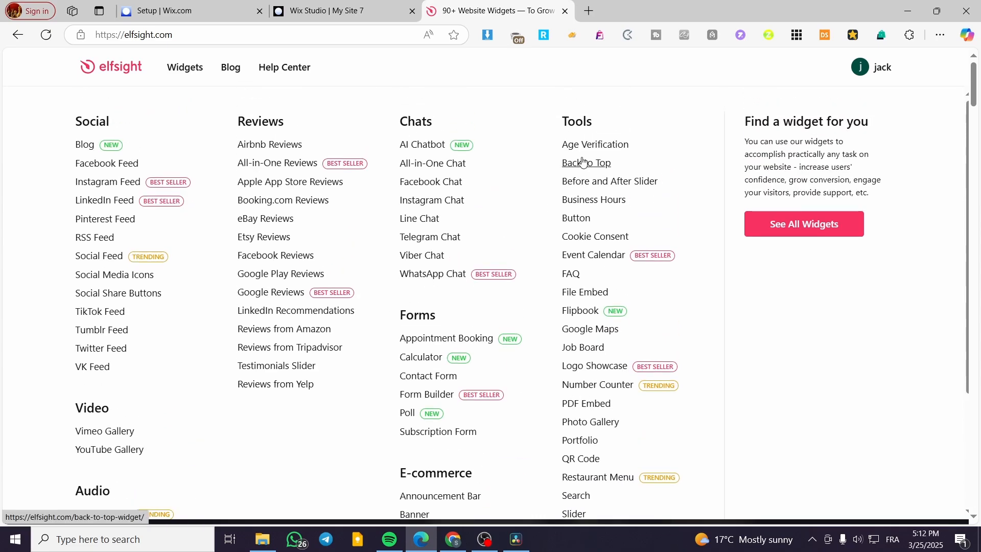
scroll(583, 161, "down", 3)
scroll(613, 163, "up", 3)
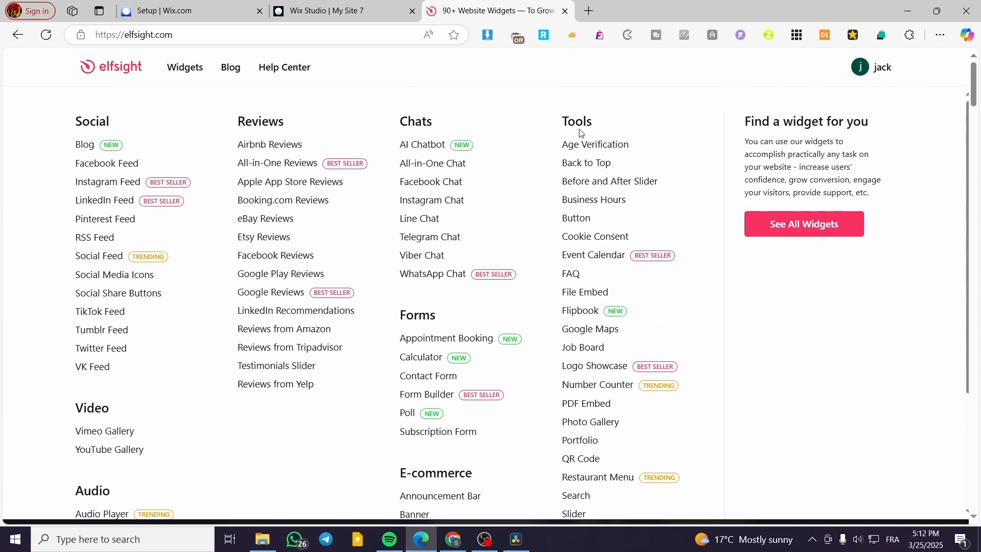
scroll(581, 133, "down", 3)
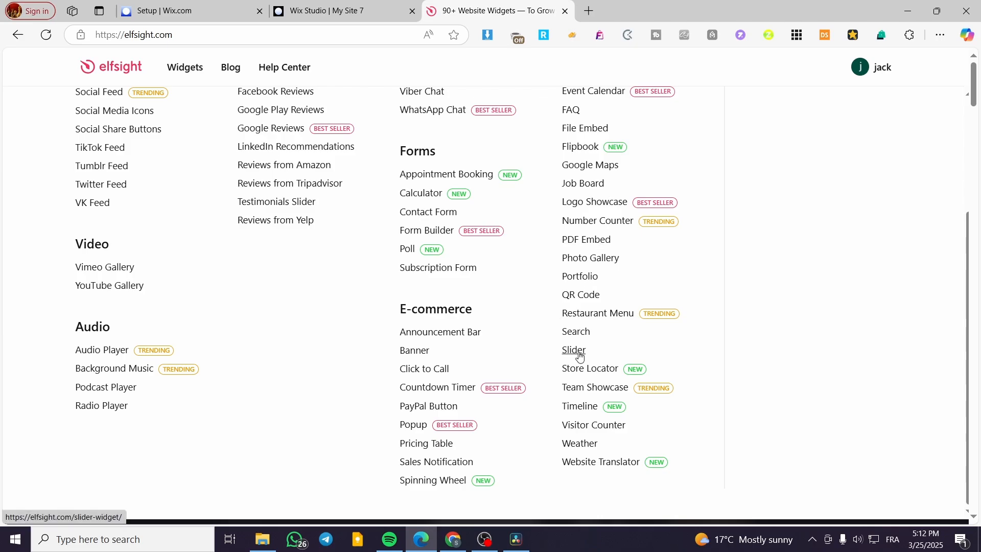
left_click(578, 351)
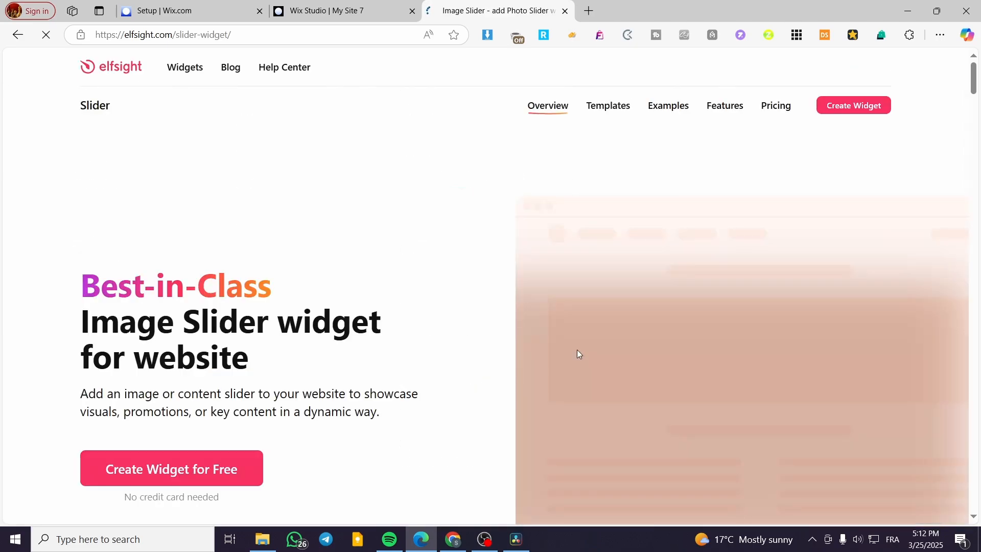
Go to the Slider app in the Elfsight dashboard and open the existing Untitled Slider widget for editing.
left_click(208, 468)
scroll(475, 366, "down", 2)
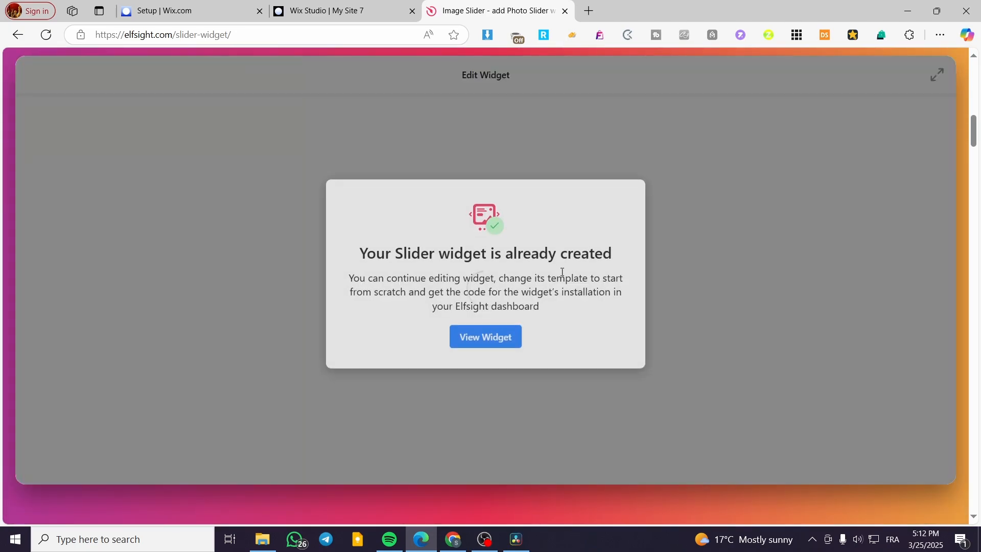
left_click(495, 338)
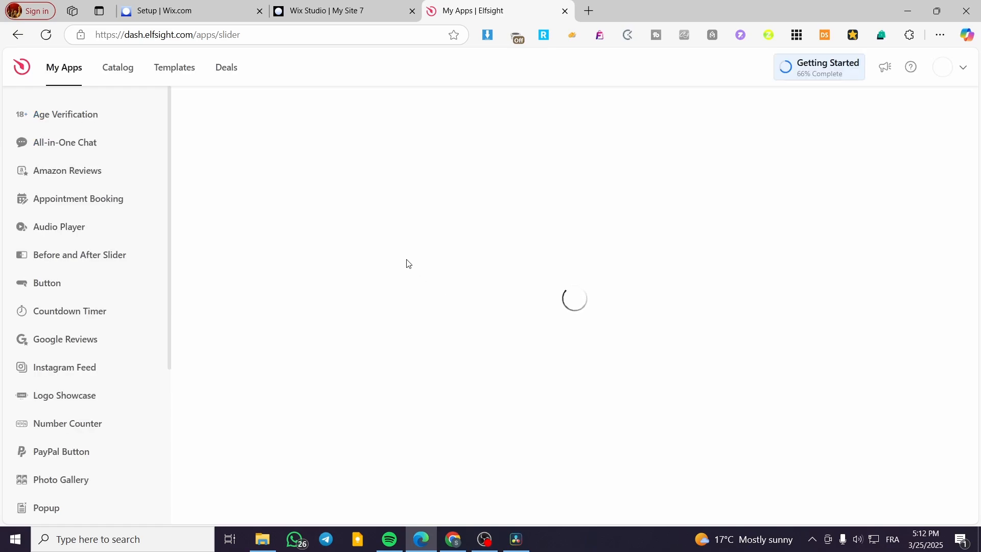
left_click(844, 104)
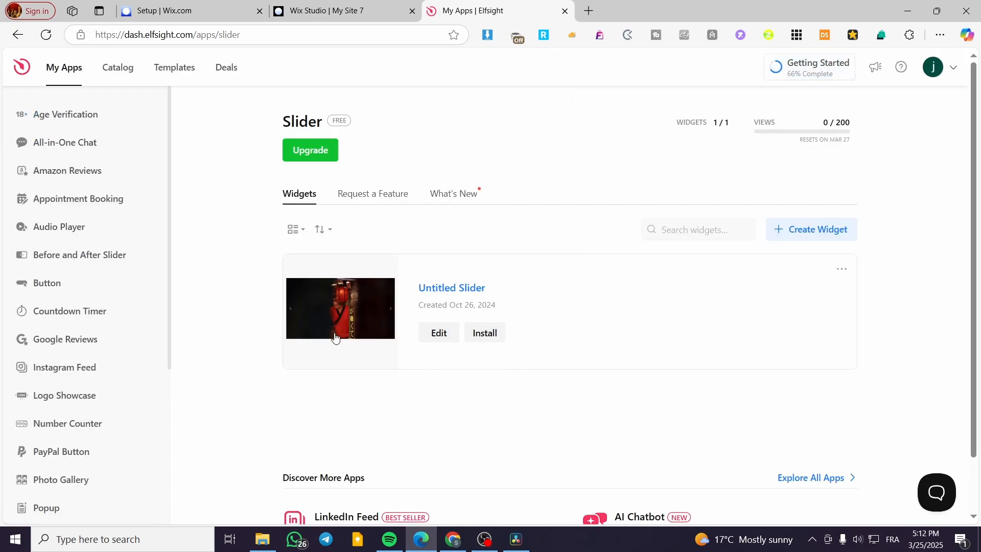
left_click(453, 338)
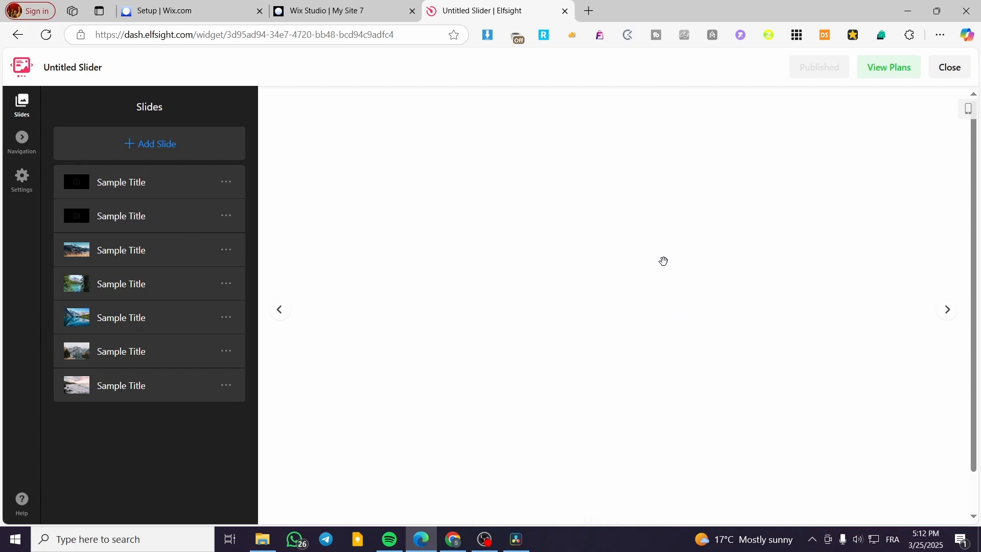
Review the slider widget's navigation options for arrows, pagination, navigation color, and mobile display.
left_click(24, 140)
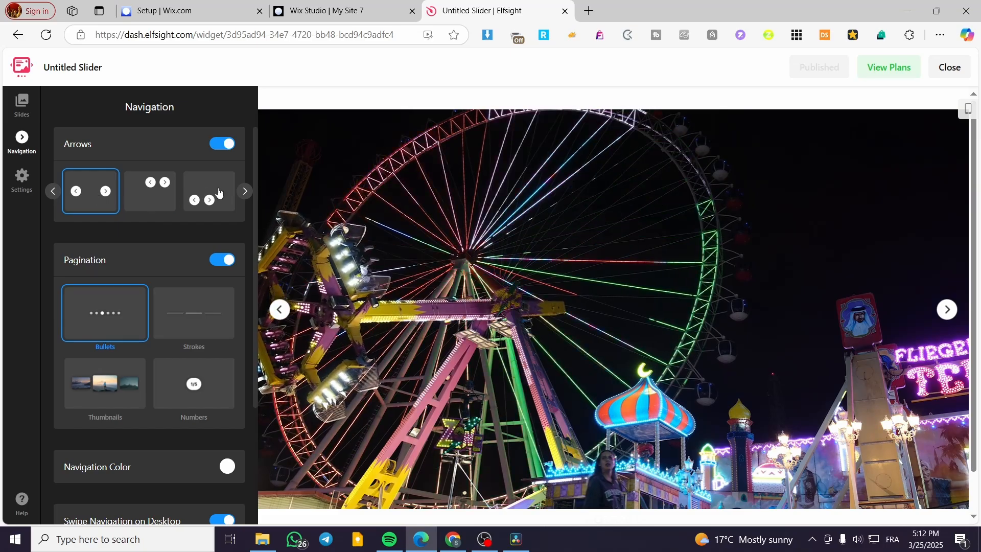
left_click(245, 190)
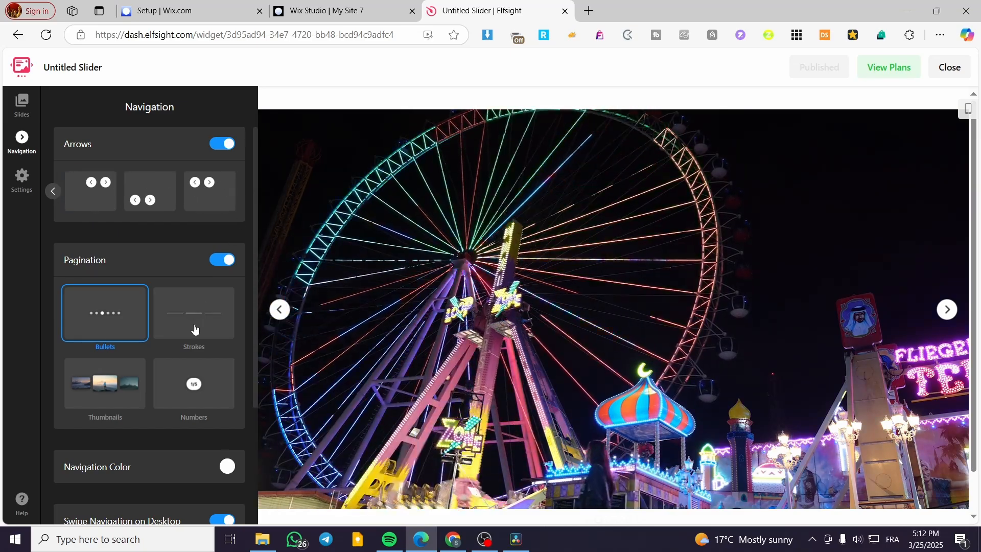
scroll(158, 300, "down", 1)
scroll(158, 300, "down", 2)
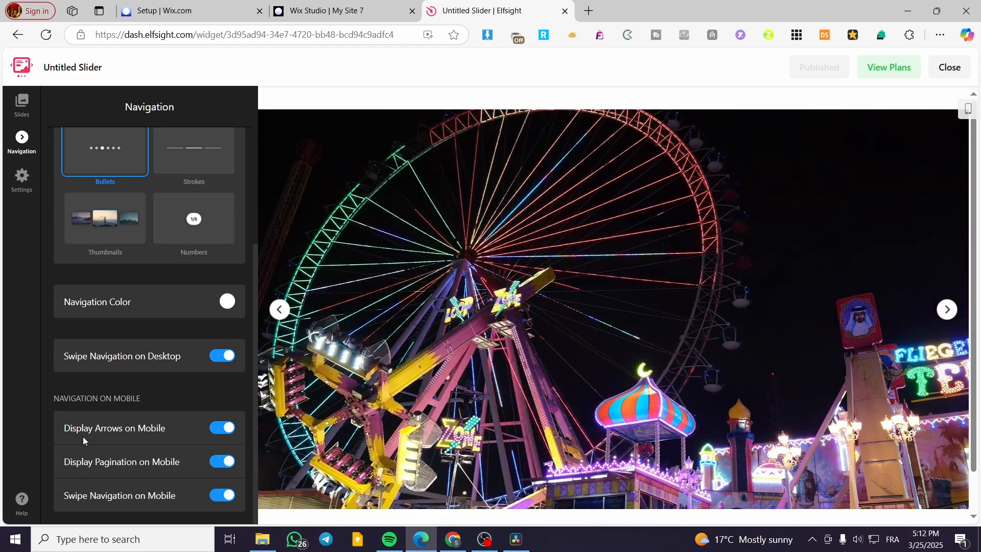
Turn on Auto Slide in the slider's settings and browse the preview forward and back.
left_click(22, 179)
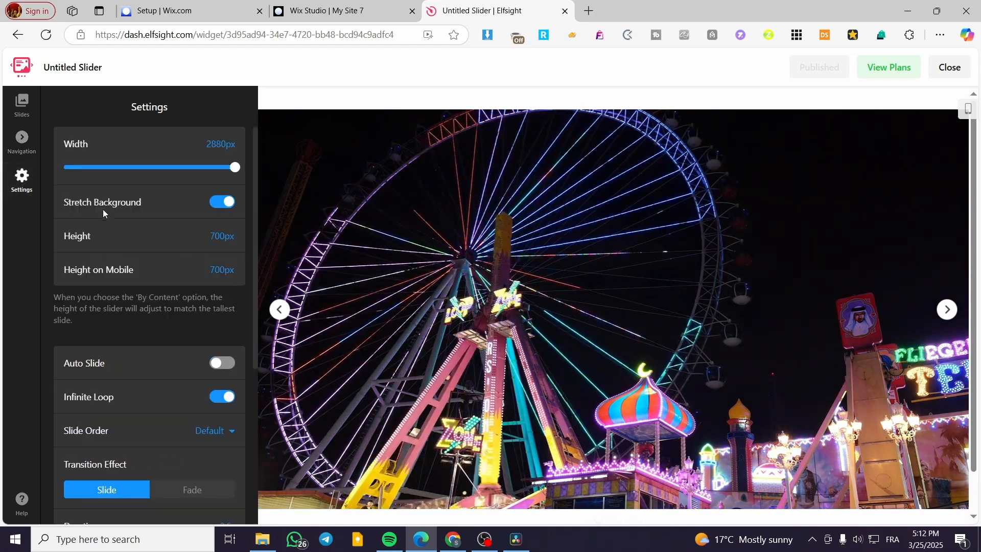
left_click(221, 364)
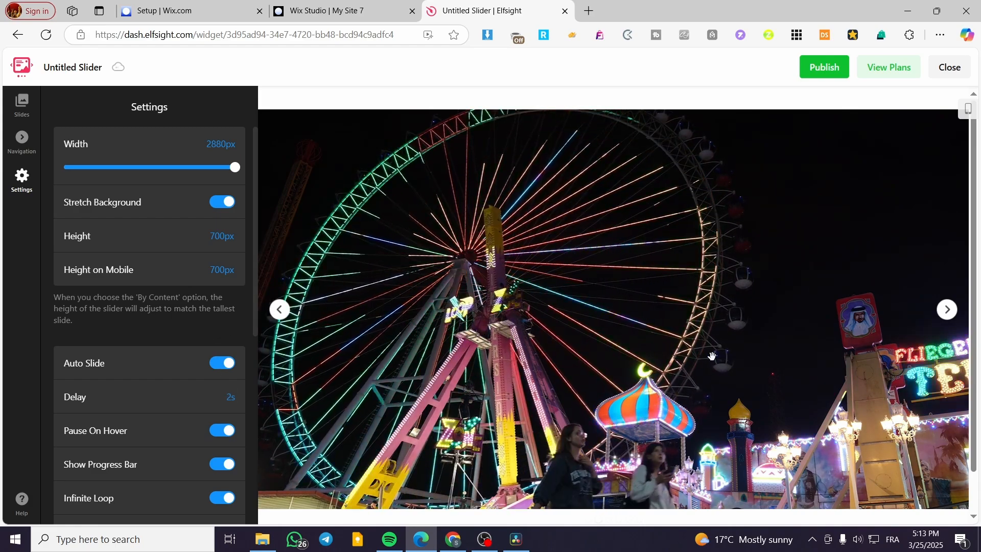
left_click(947, 319)
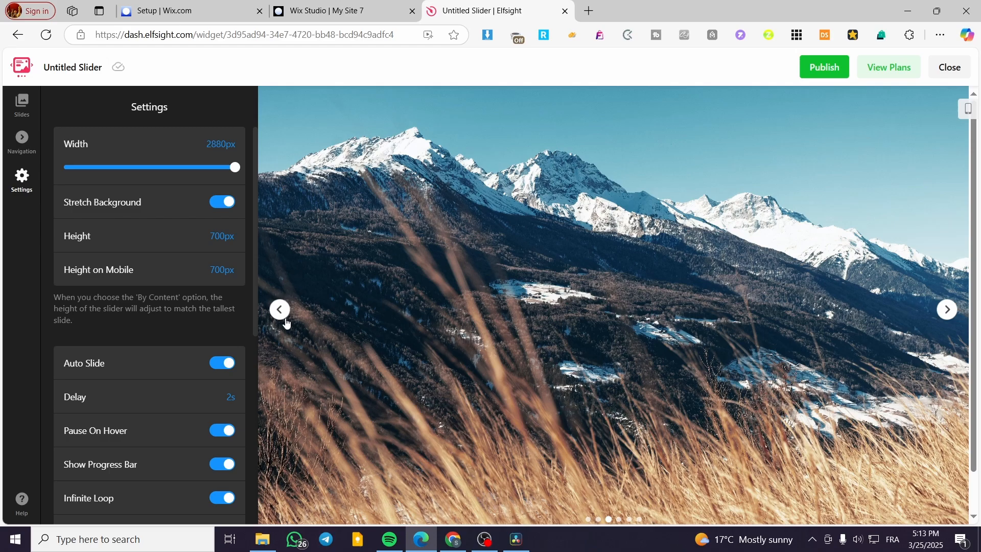
left_click(282, 314)
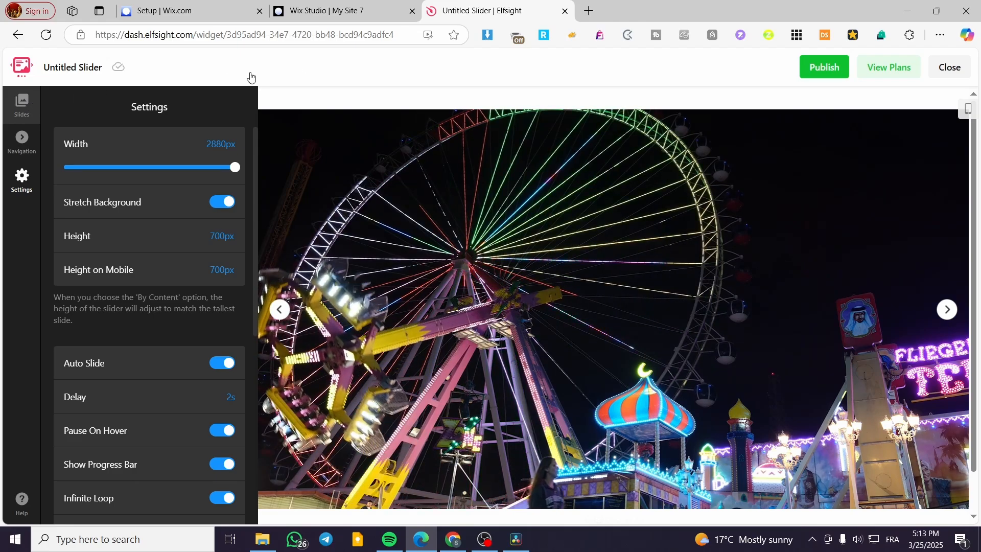
Publish the slider widget, leave its editor, and copy its embed code.
left_click(817, 67)
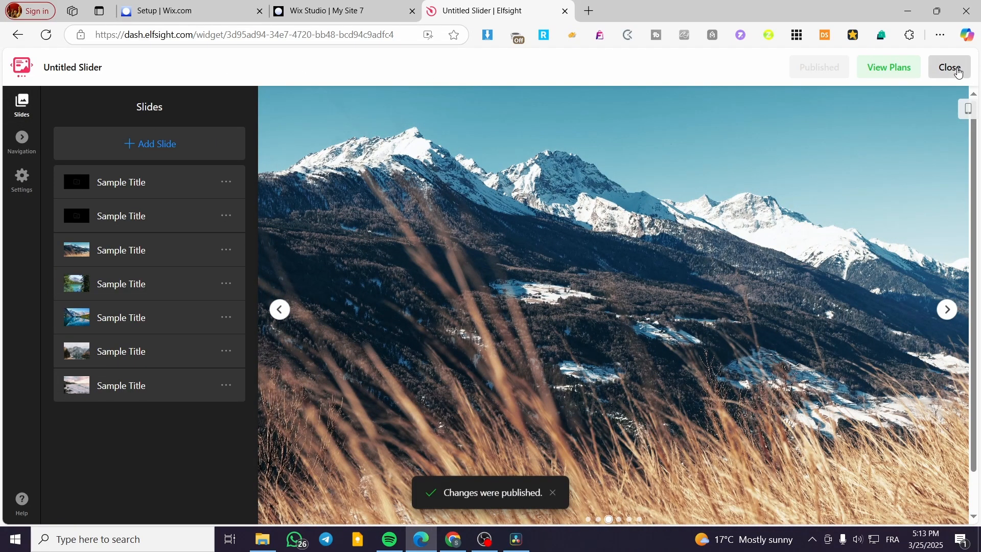
left_click(958, 72)
left_click(499, 332)
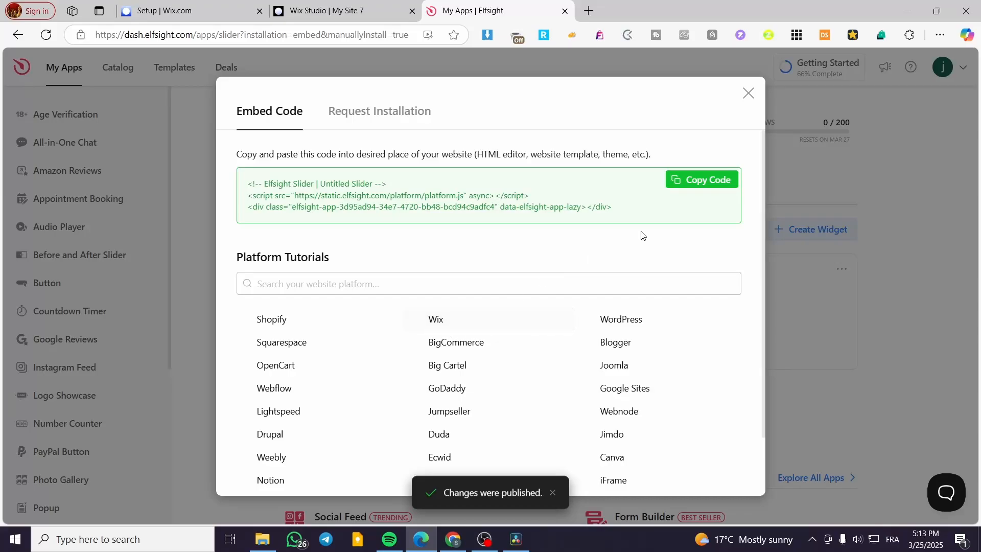
left_click(695, 179)
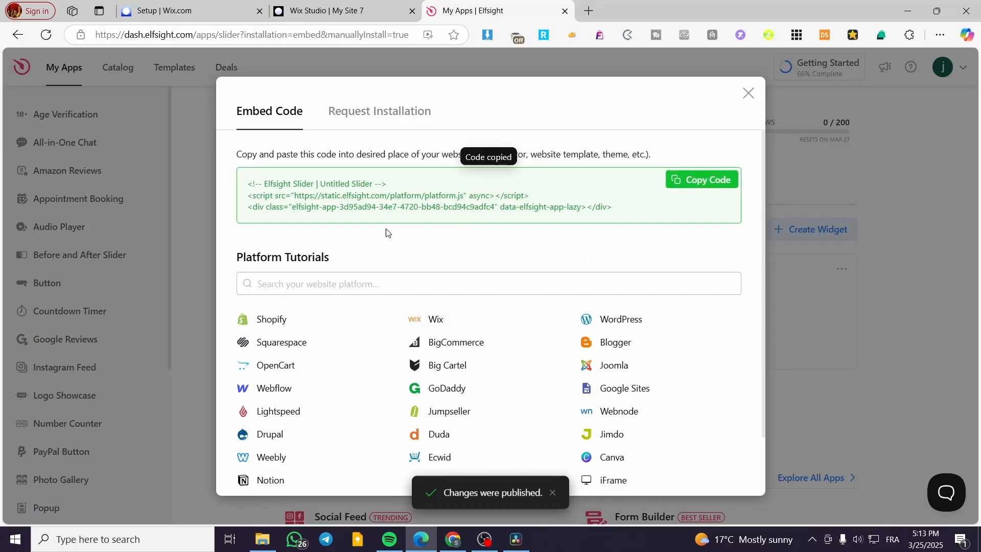
Switch to the My Site 7 editor in Wix Studio and extend the looping image section's height downward.
left_click(308, 16)
left_click(449, 419)
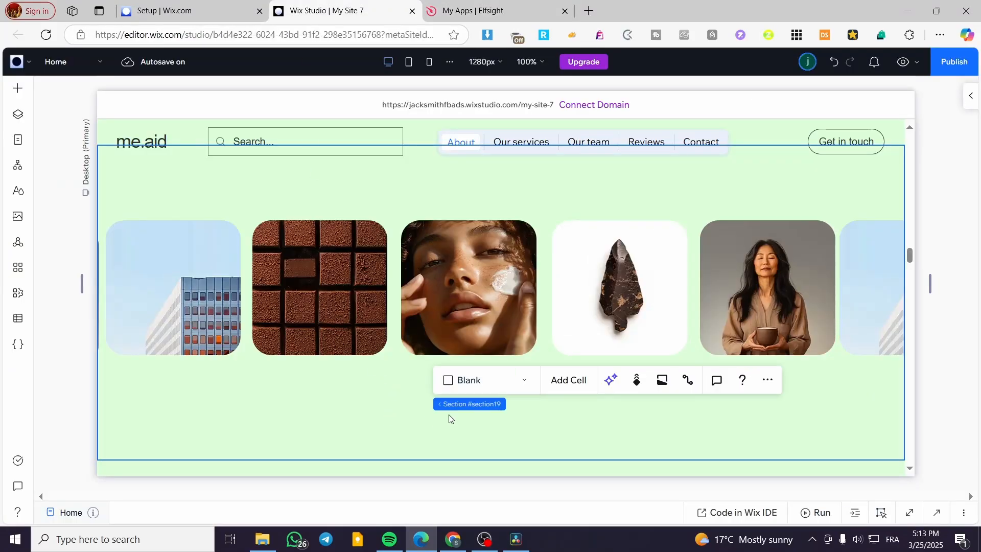
left_click_drag(560, 462, 556, 485)
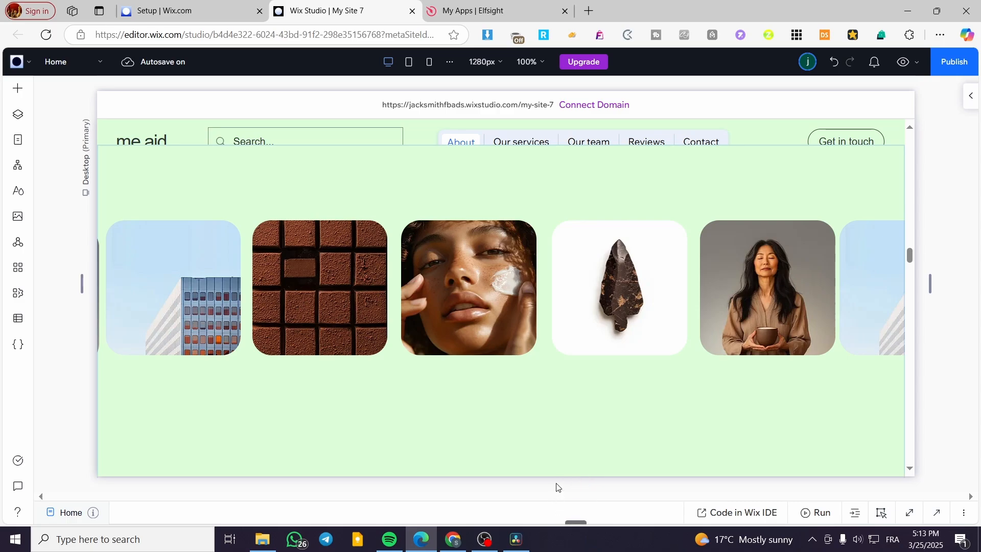
scroll(639, 372, "down", 3)
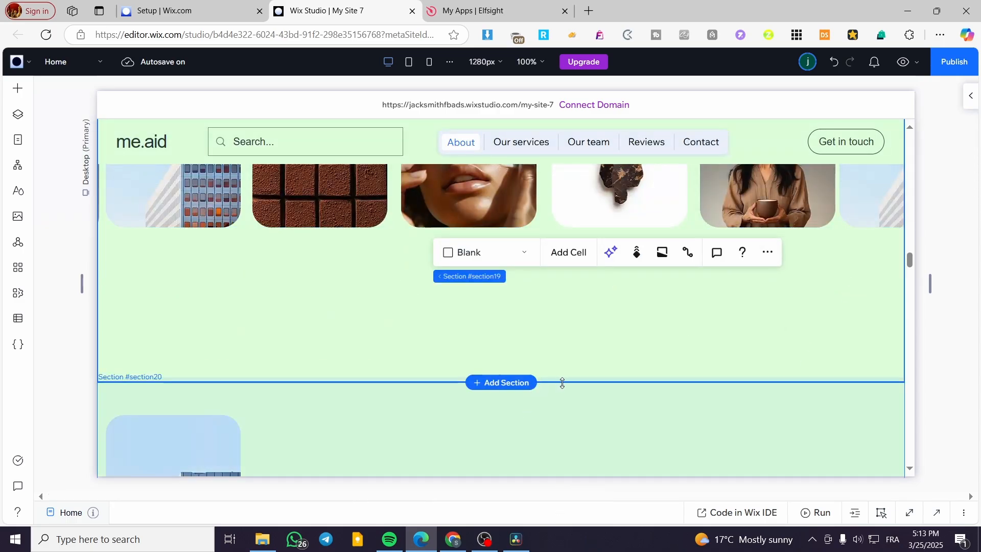
left_click_drag(563, 383, 552, 479)
scroll(419, 396, "down", 3)
scroll(412, 393, "down", 2)
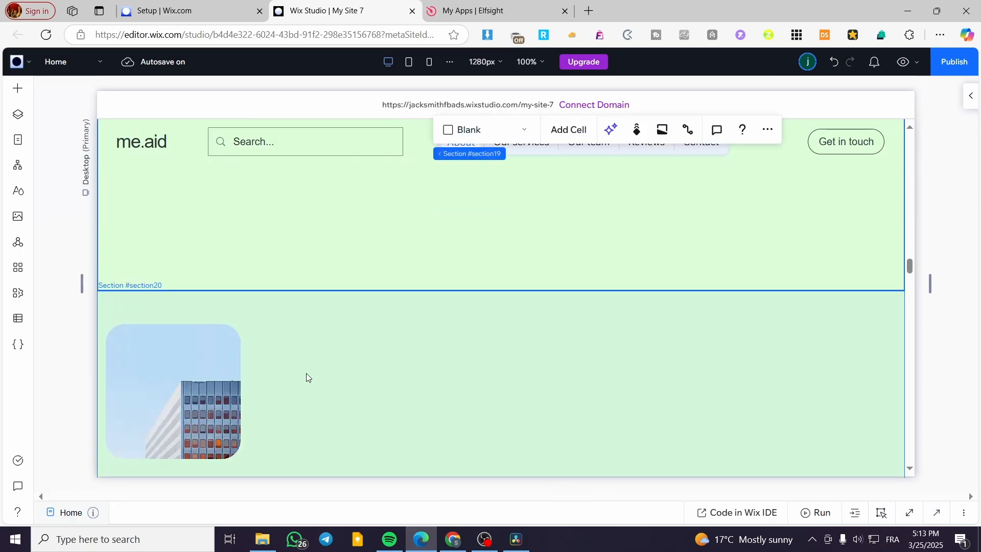
Delete the section with the stacked images below the looping image section.
left_click(499, 406)
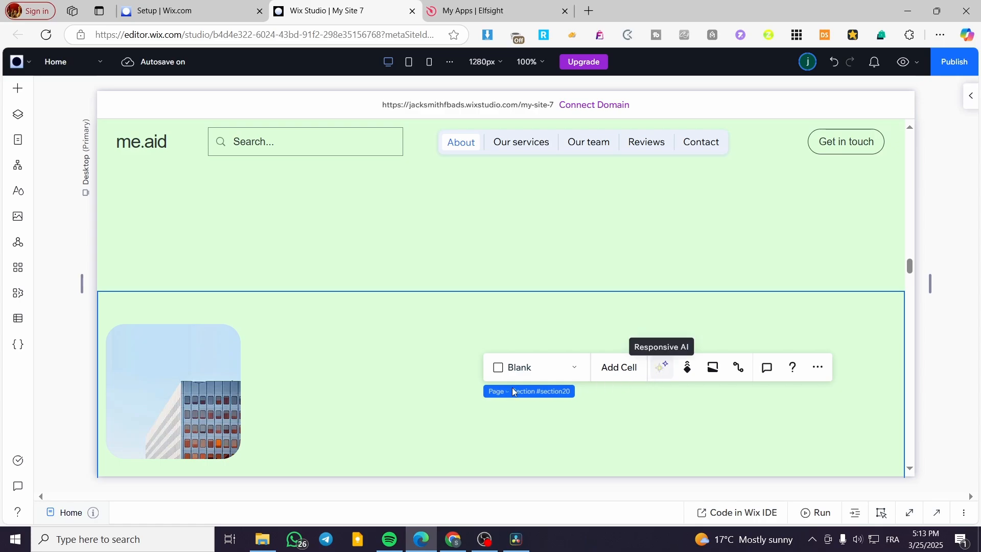
key("Delete")
scroll(481, 363, "up", 4)
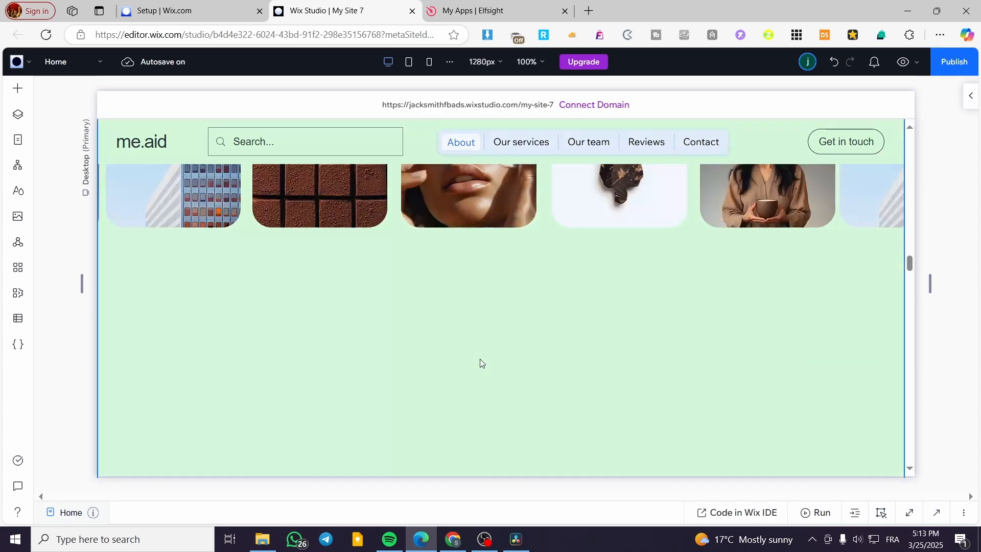
Add an Embed Code element to the looping image section and place it in the empty space beneath the images.
left_click(466, 383)
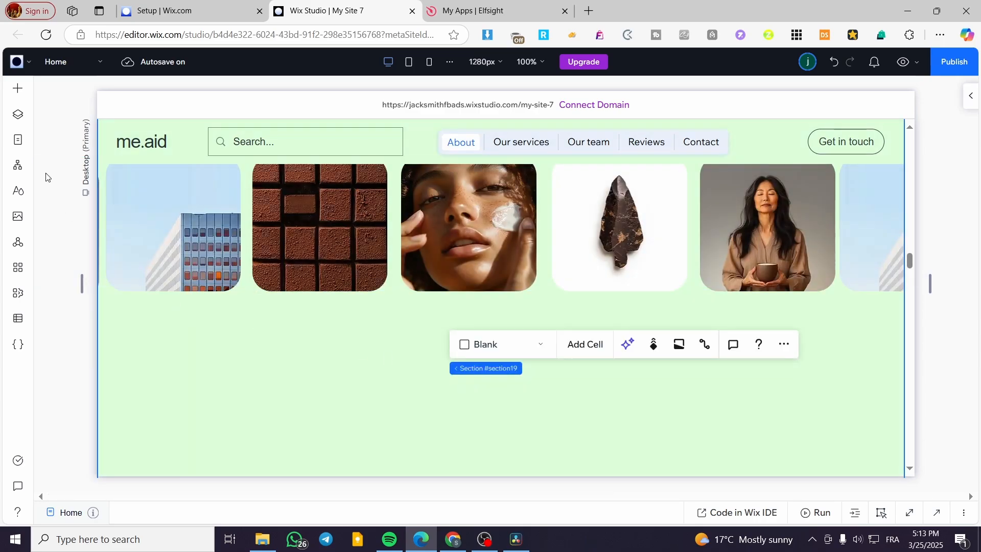
left_click(20, 91)
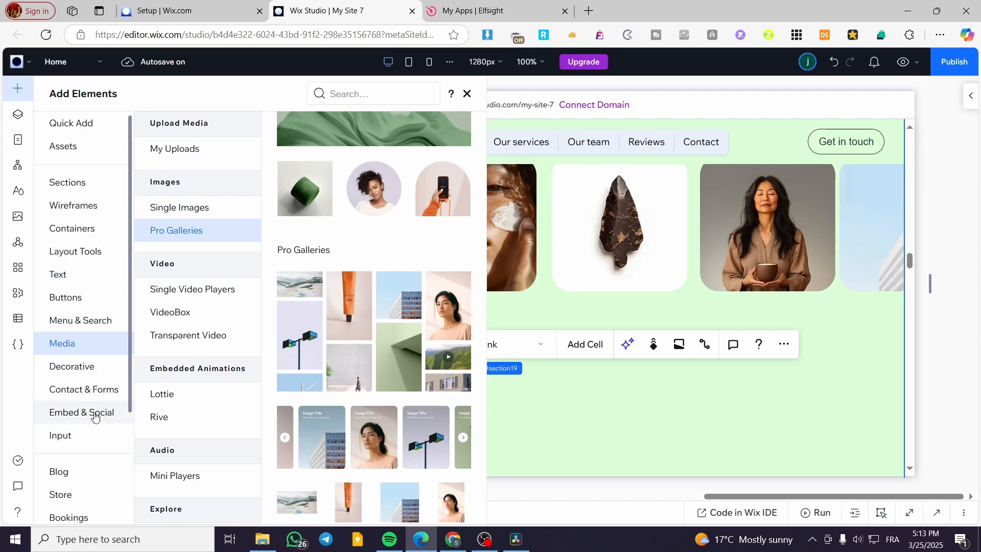
left_click(93, 419)
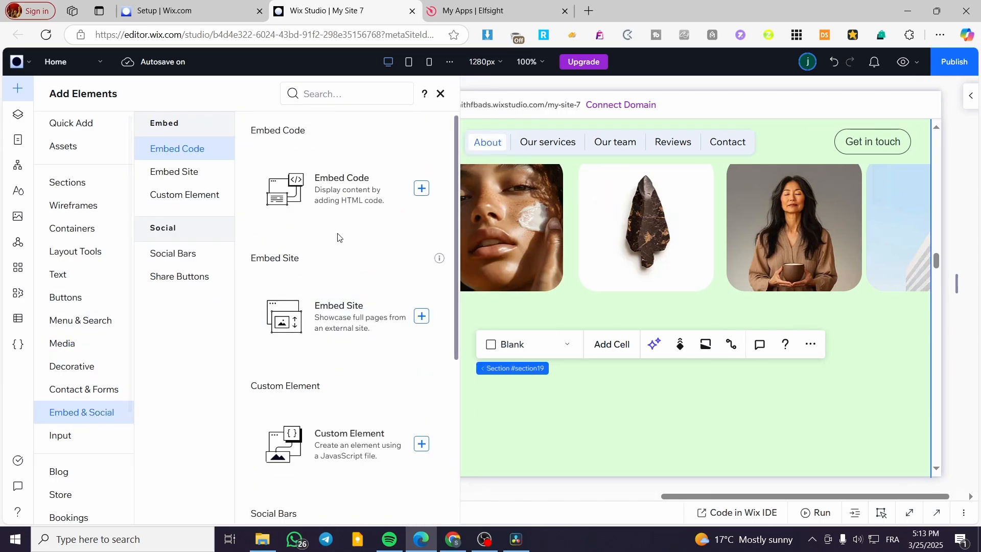
left_click(422, 189)
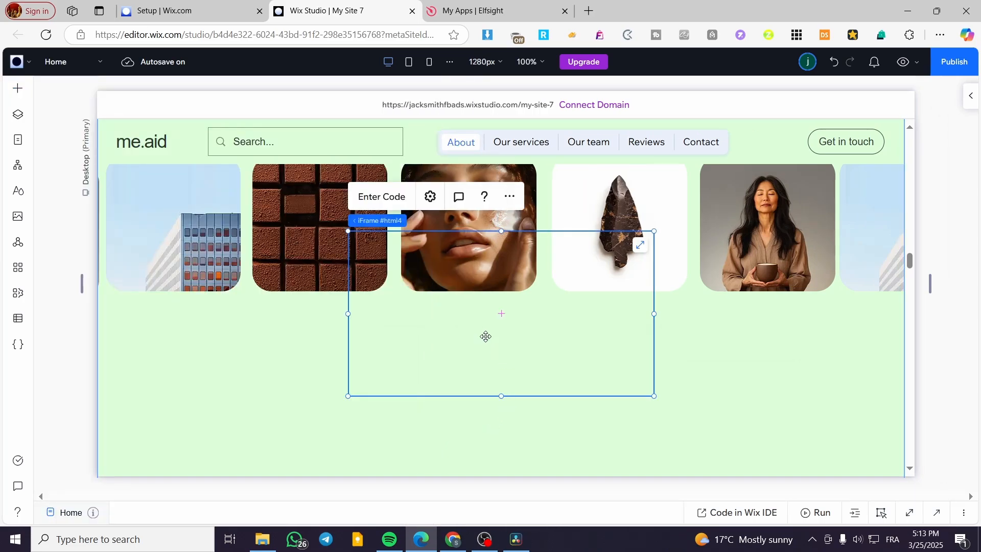
left_click_drag(483, 338, 462, 407)
Paste the copied Elfsight Slider code into the embed element, apply it, and close the HTML settings.
left_click(370, 274)
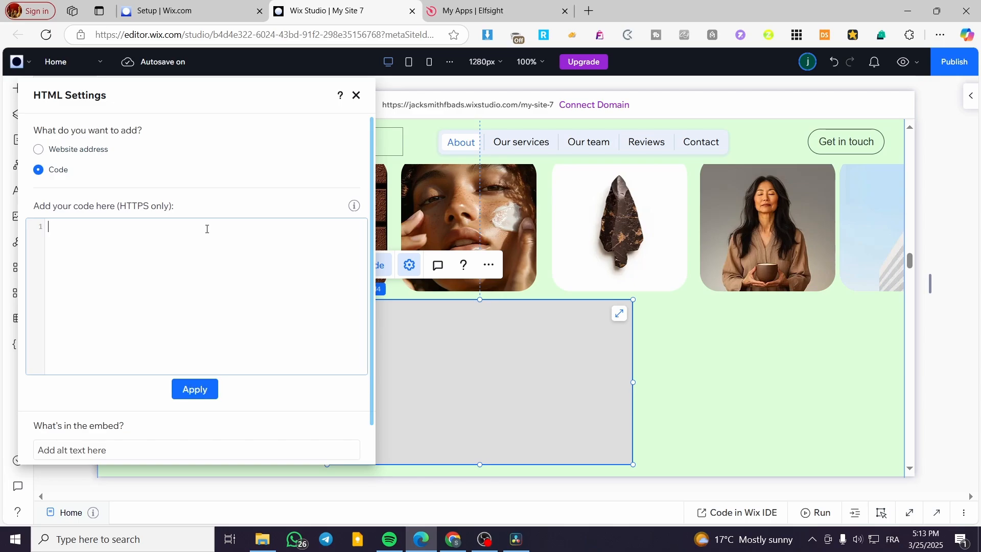
left_click(207, 228)
key("ctrl+v")
left_click(195, 390)
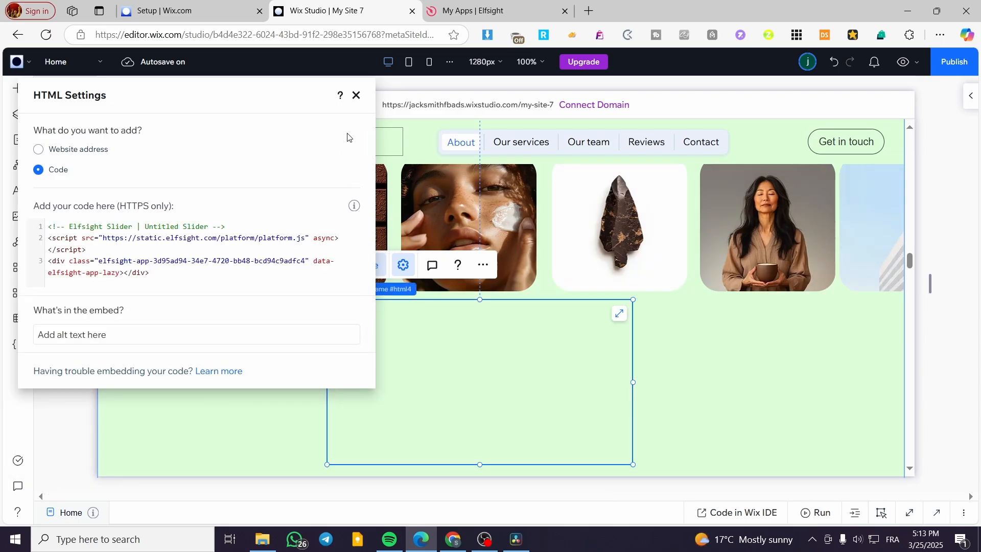
left_click(356, 96)
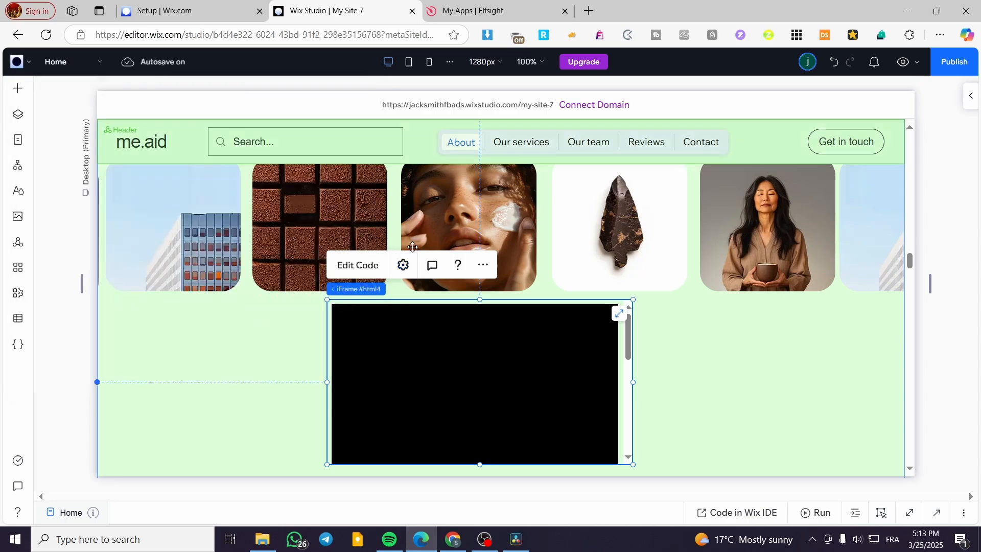
Widen the embedded slider on both sides to span nearly the full width of the section.
left_click_drag(326, 382, 94, 385)
left_click(634, 382)
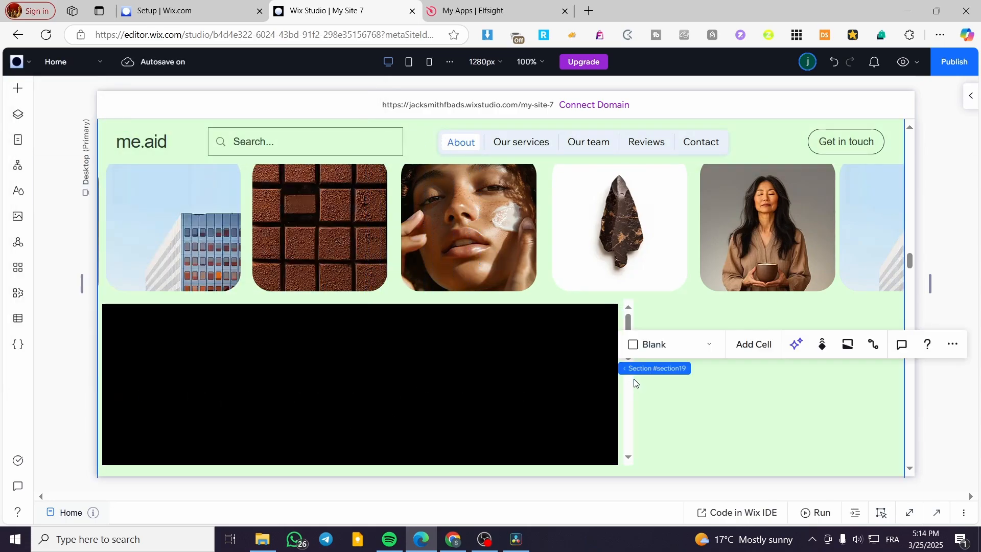
left_click(625, 386)
left_click_drag(632, 385, 902, 388)
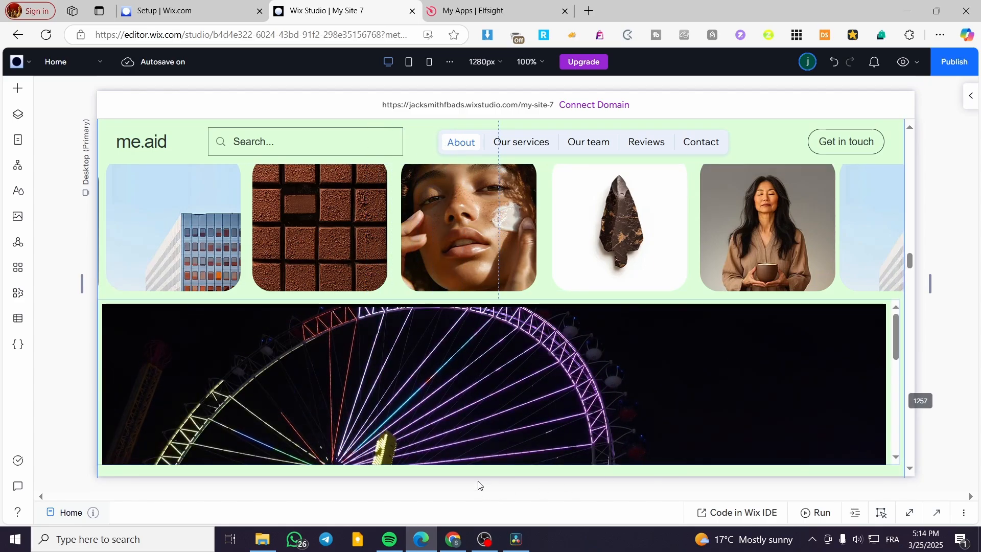
Extend the embedded slider downward to make it taller, and select the section that contains it.
left_click_drag(498, 464, 501, 530)
scroll(568, 446, "down", 1)
scroll(562, 439, "down", 2)
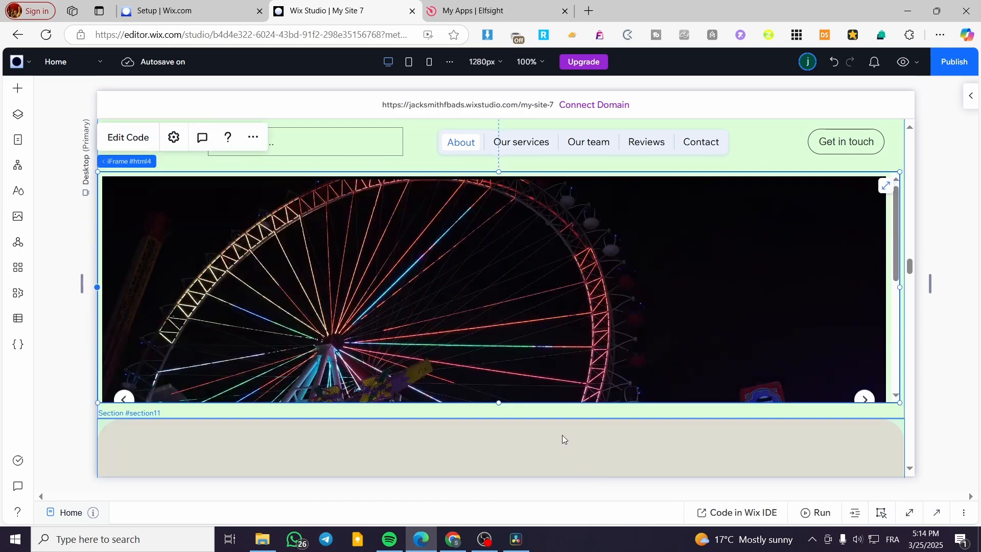
left_click_drag(498, 338, 513, 467)
scroll(515, 305, "down", 2)
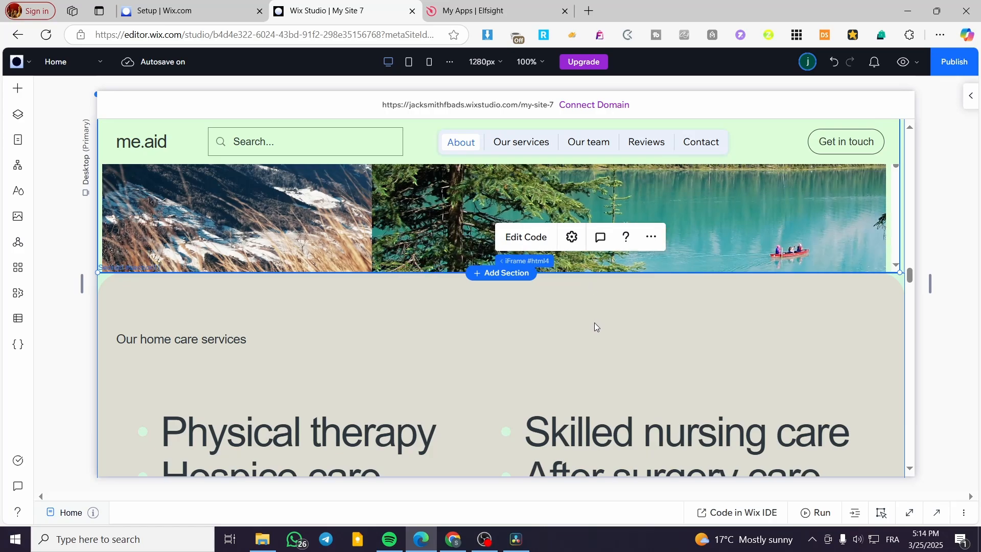
left_click(593, 323)
left_click(626, 264)
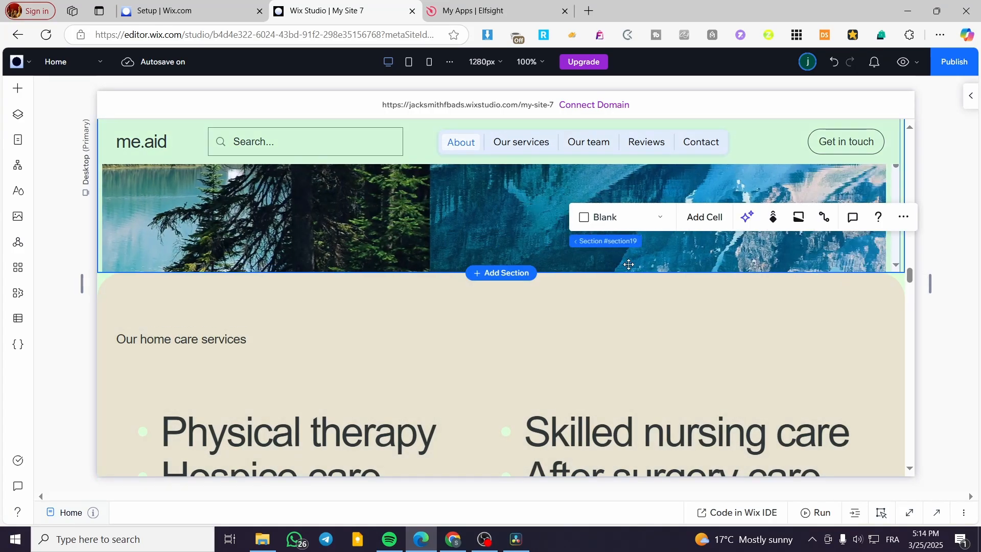